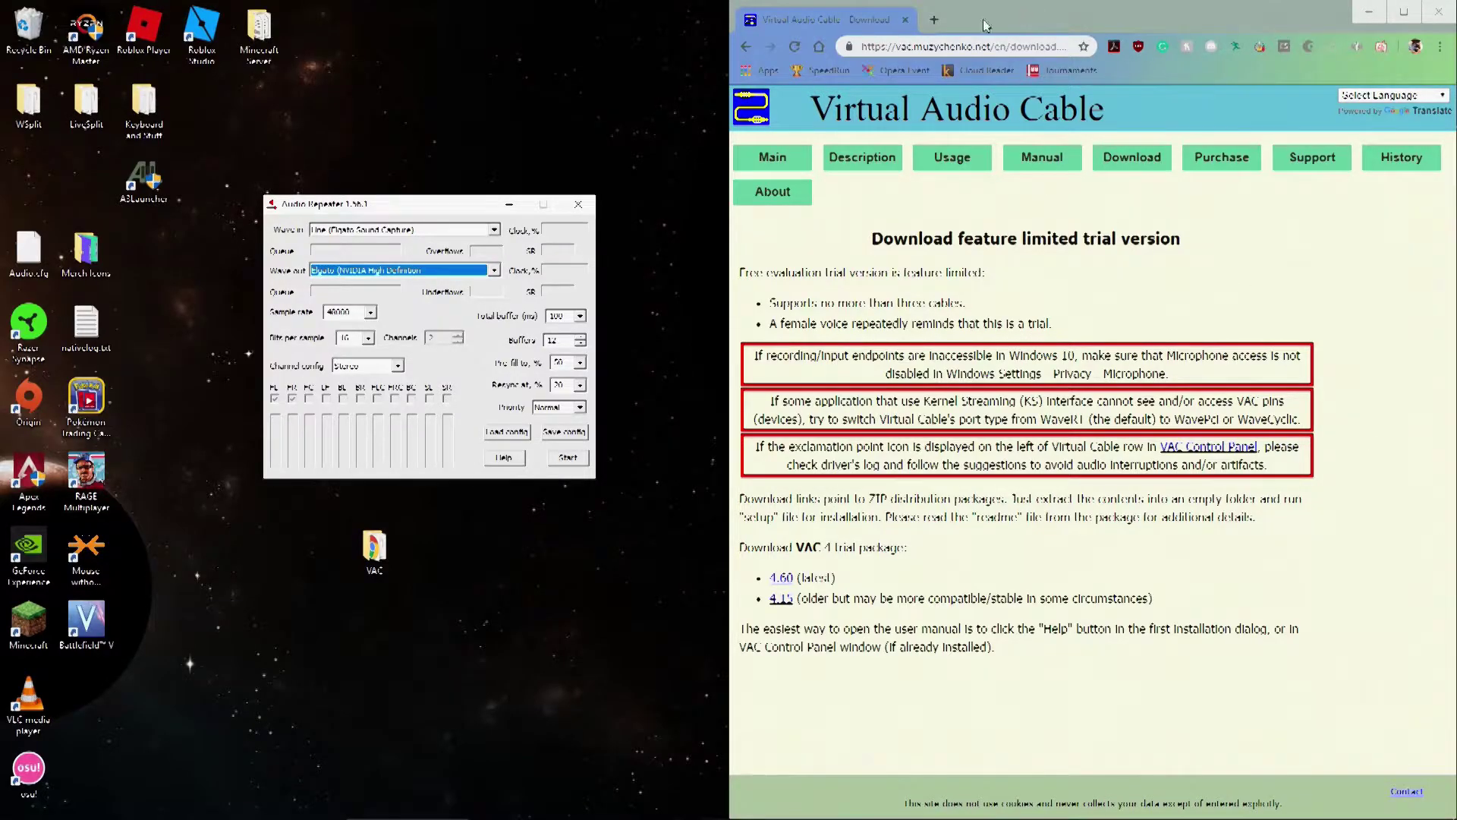
Browse the Virtual Audio Cable download page, then its purchase page listing 20-50 USD licences
click(1137, 171)
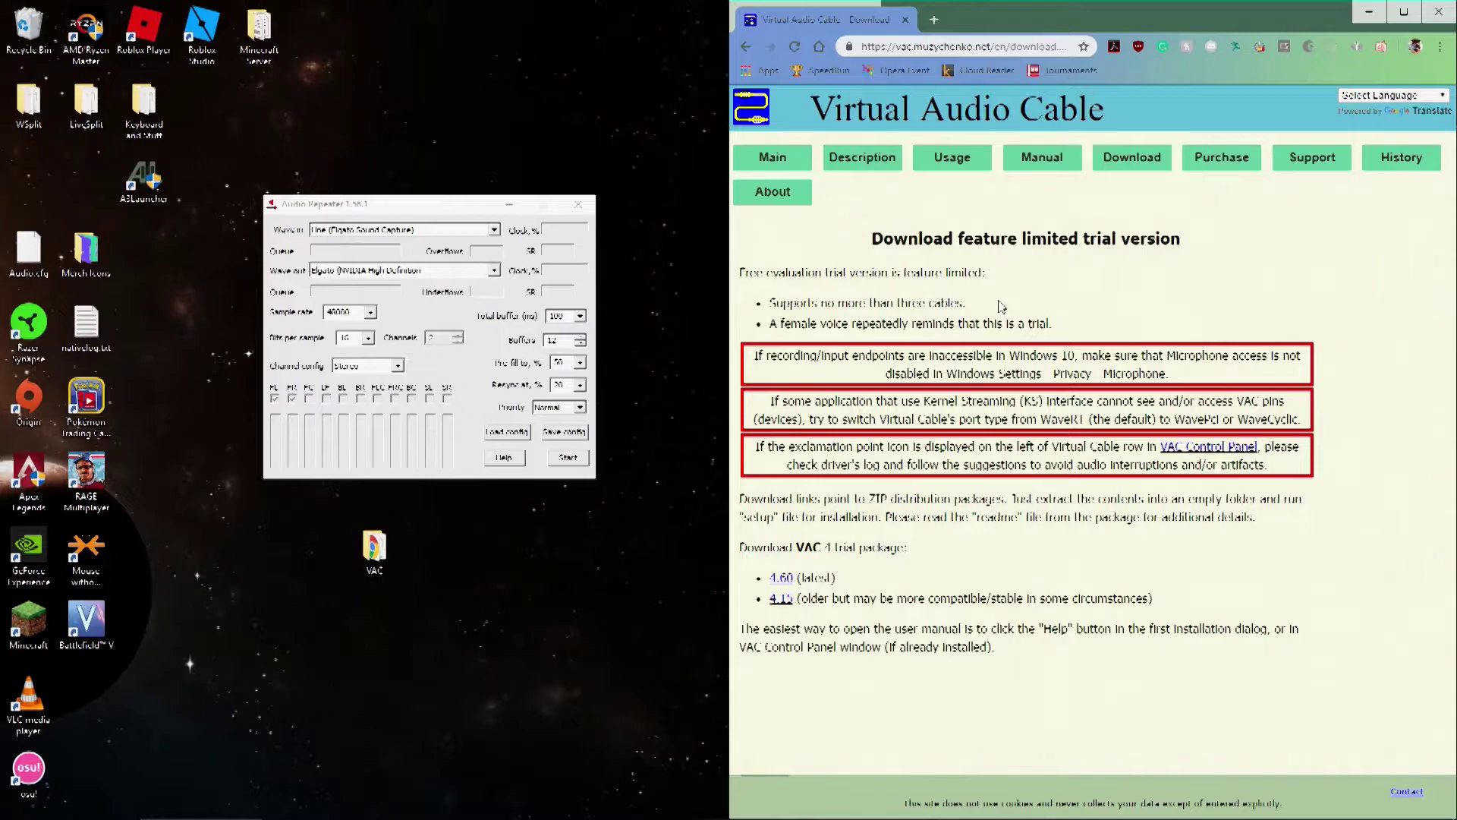
click(1205, 167)
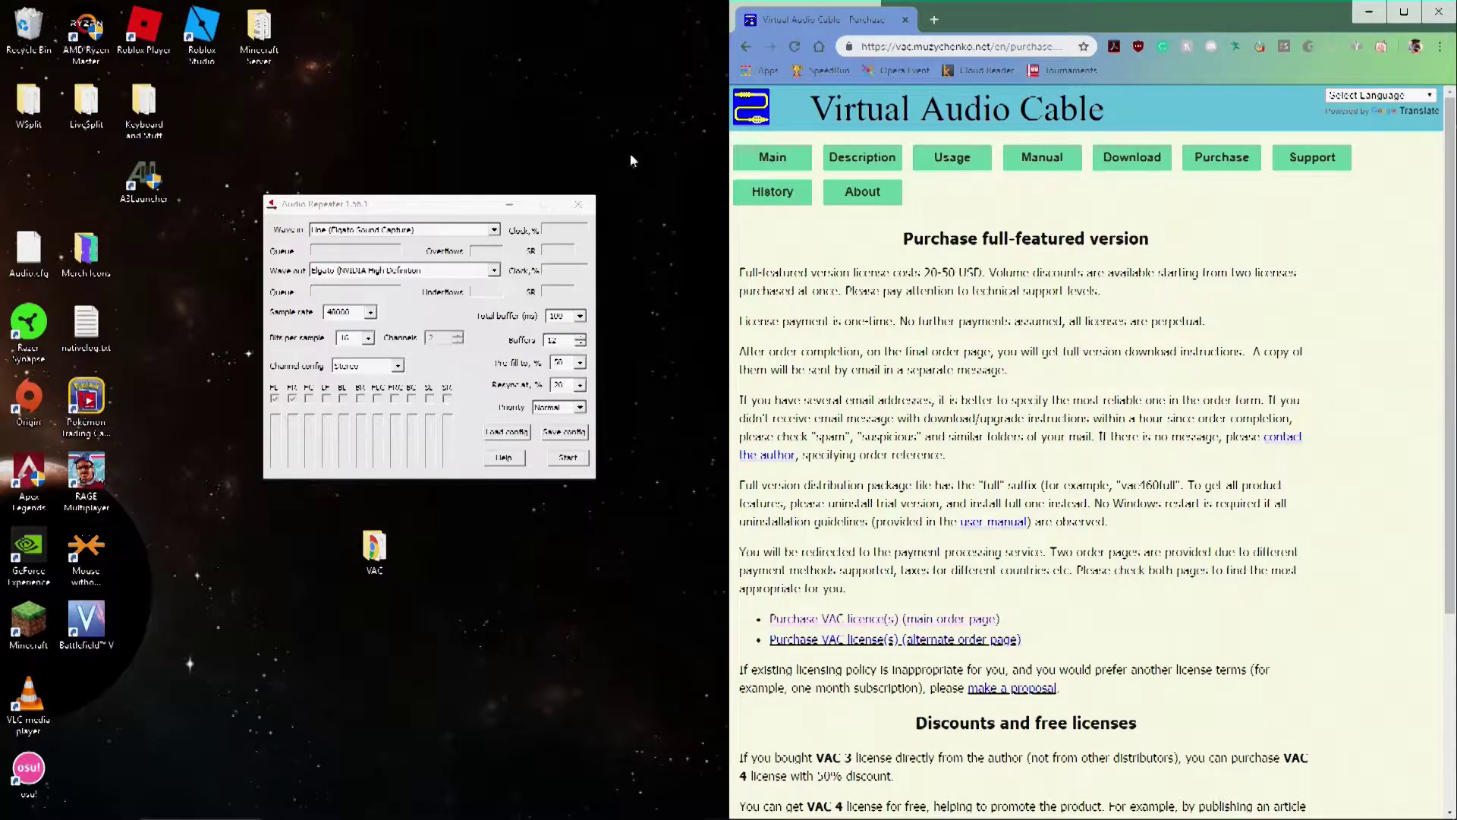
Close Chrome and check the Volume Mixer's playback device list without changing it
click(1438, 11)
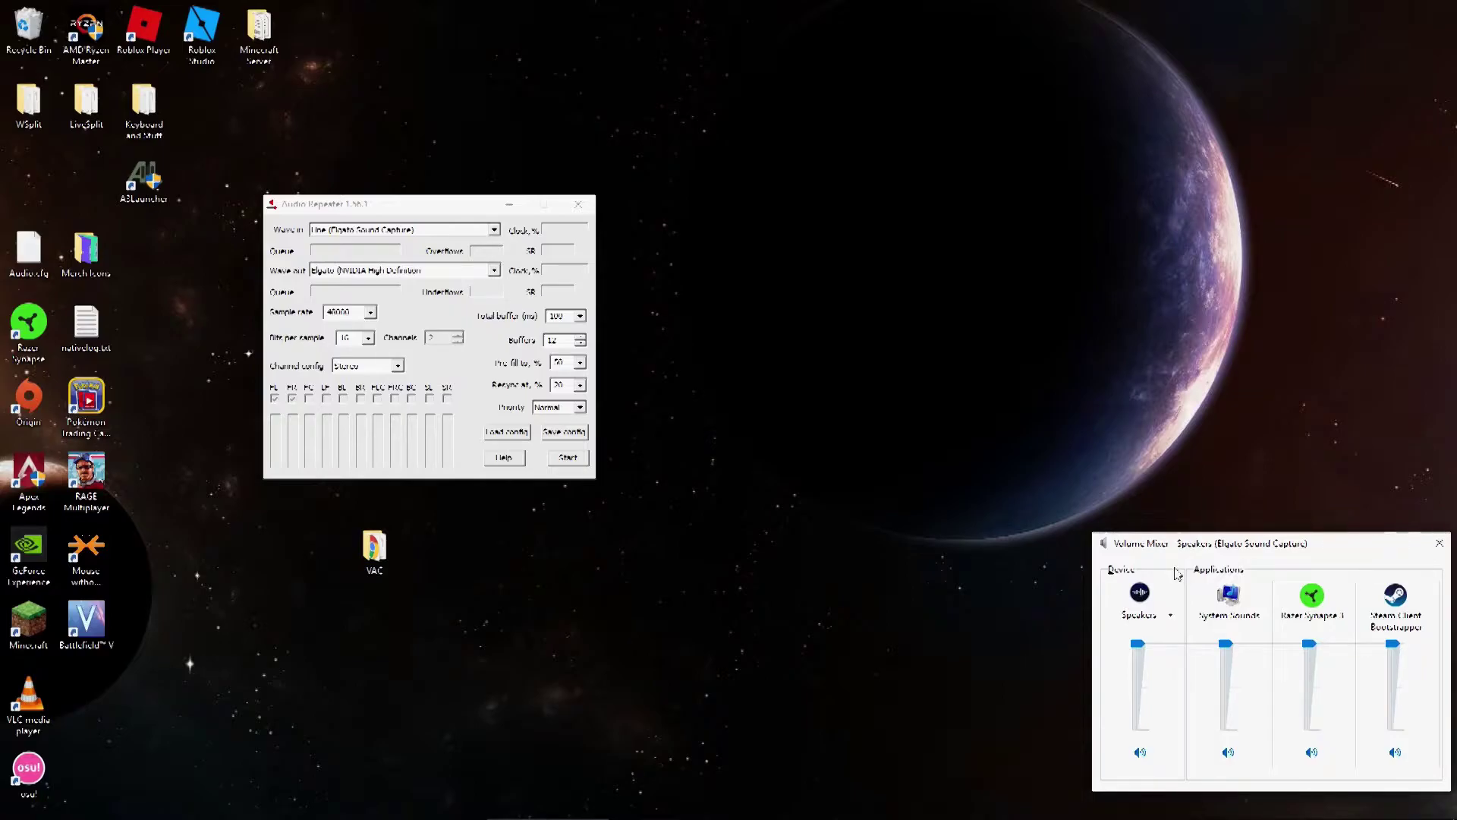
click(1171, 615)
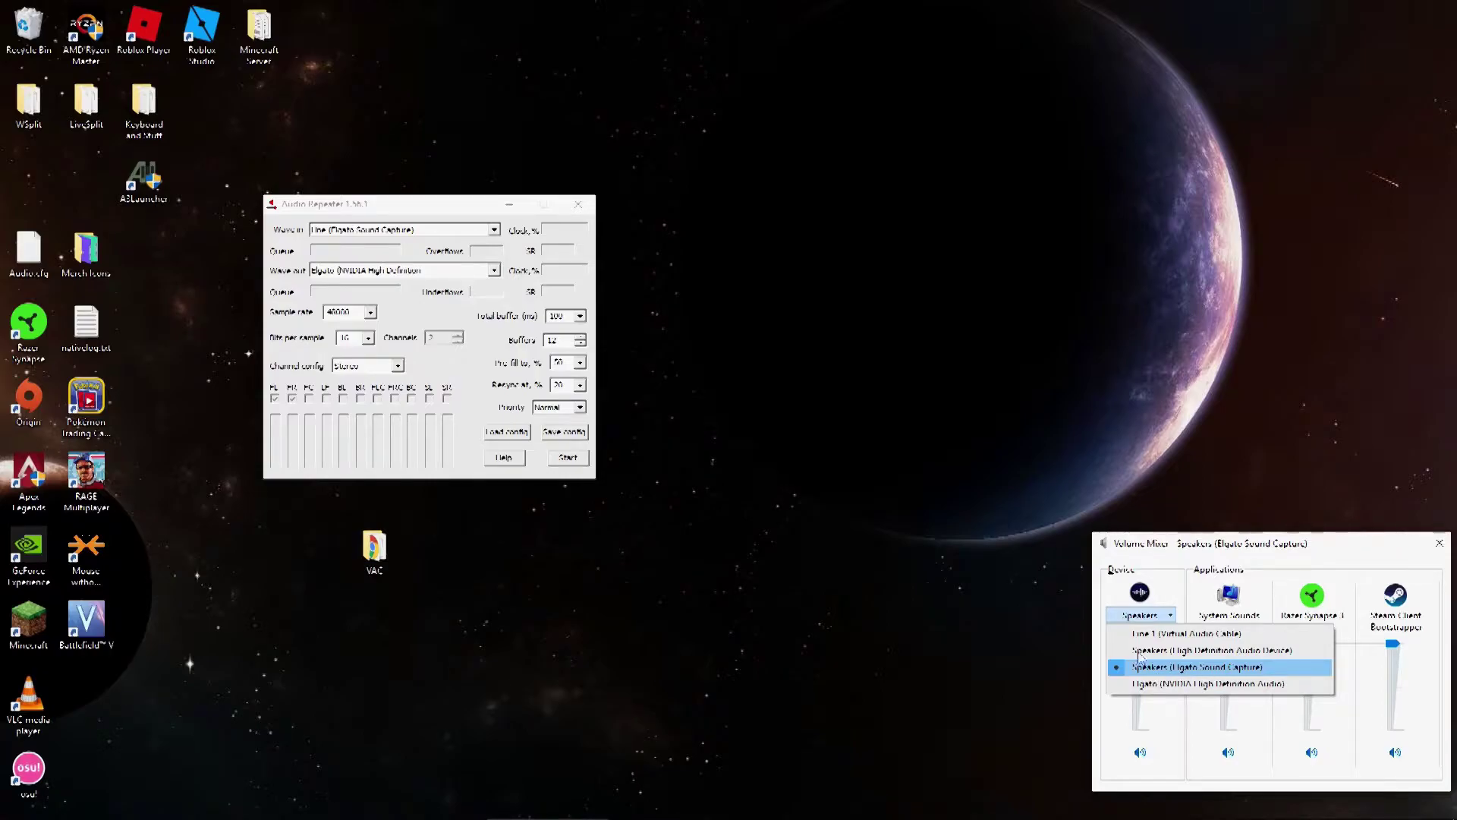
click(998, 595)
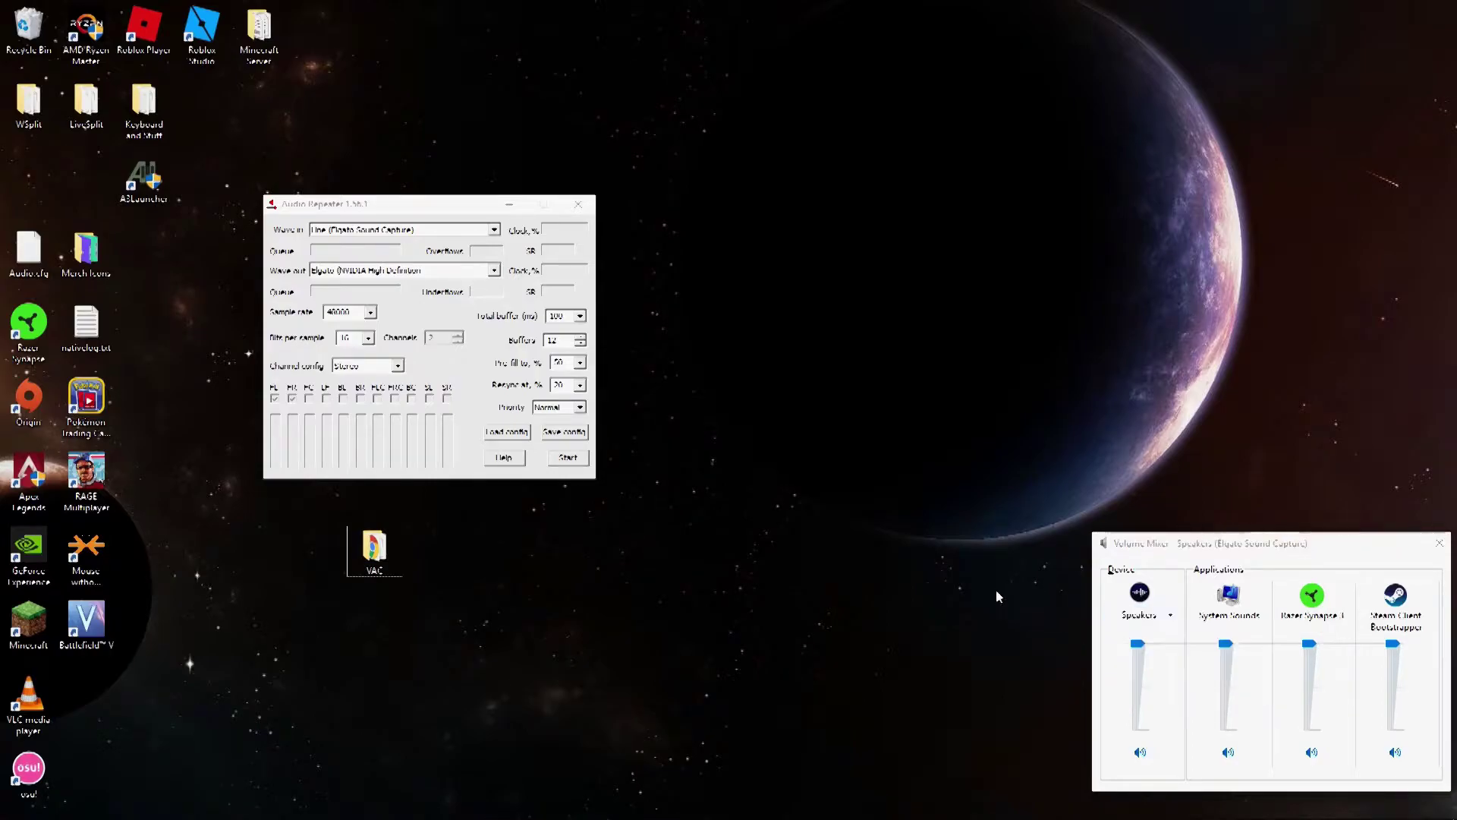
Keep Line (Elgato Sound Capture) as Audio Repeater's wave-in and list the output devices
click(489, 230)
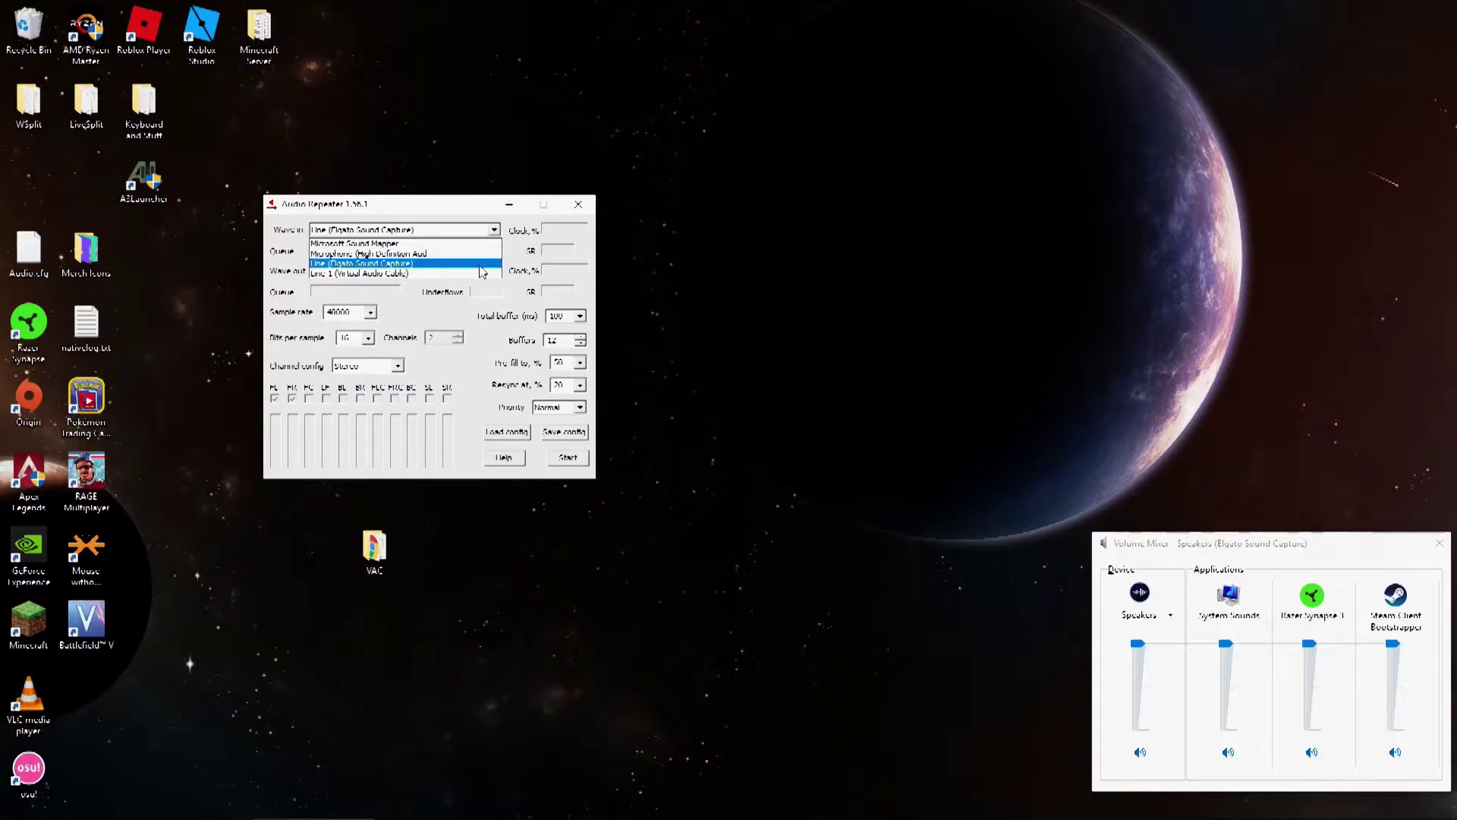
click(467, 228)
click(485, 276)
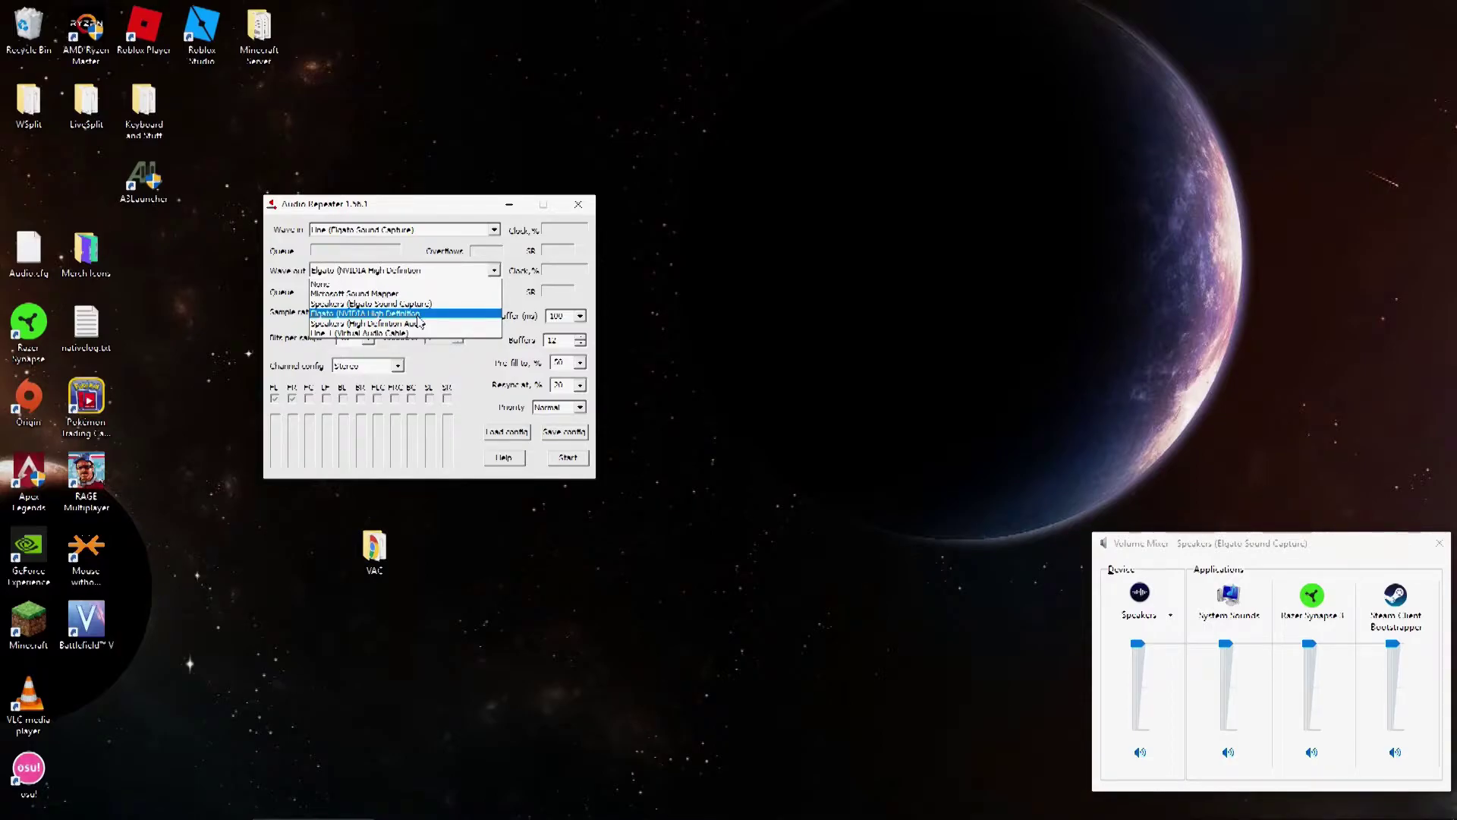
Keep Elgato (NVIDIA High Definition) as wave-out and check the 100 ms total buffer
click(418, 316)
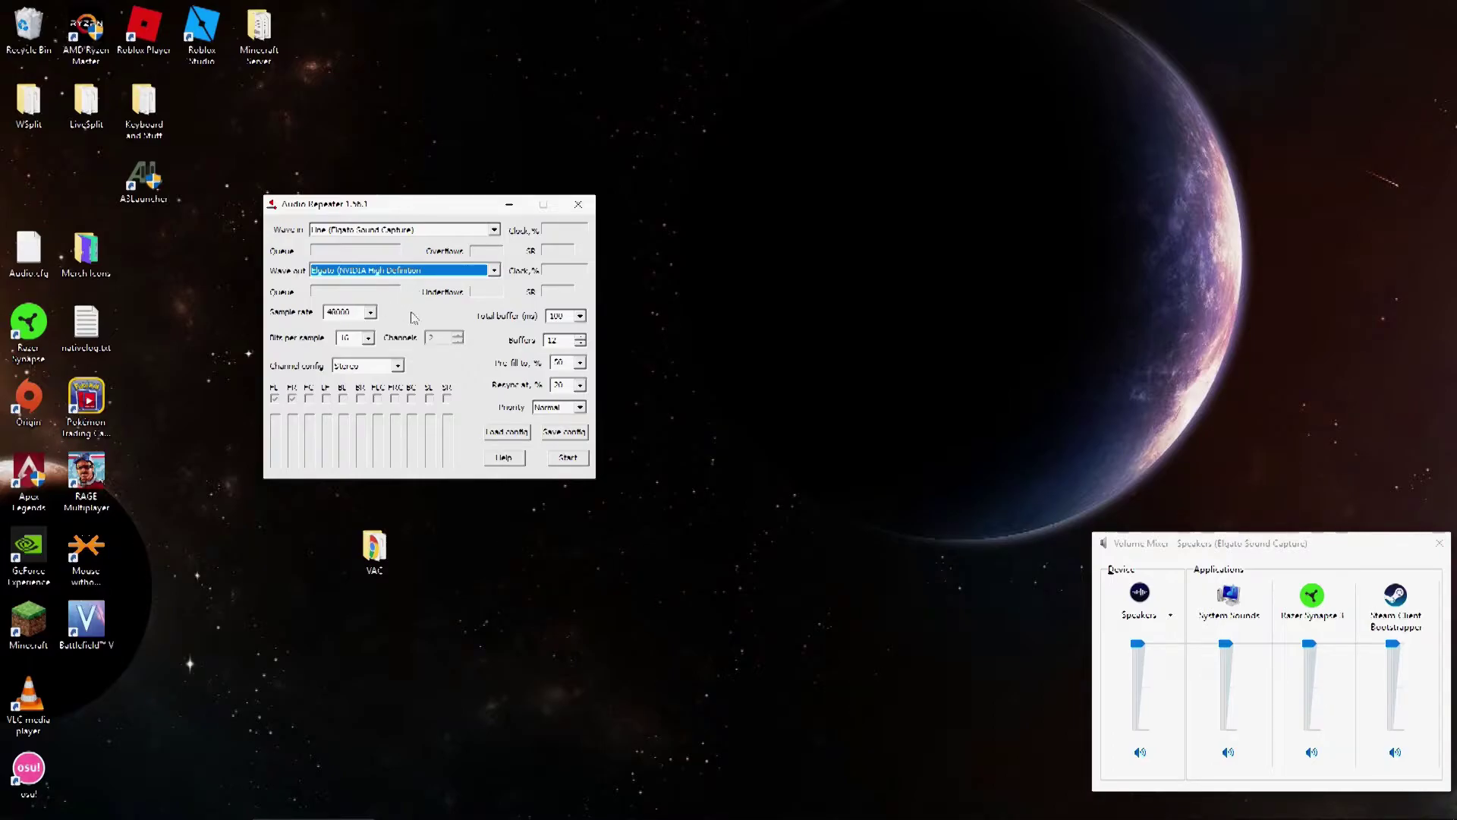
click(567, 315)
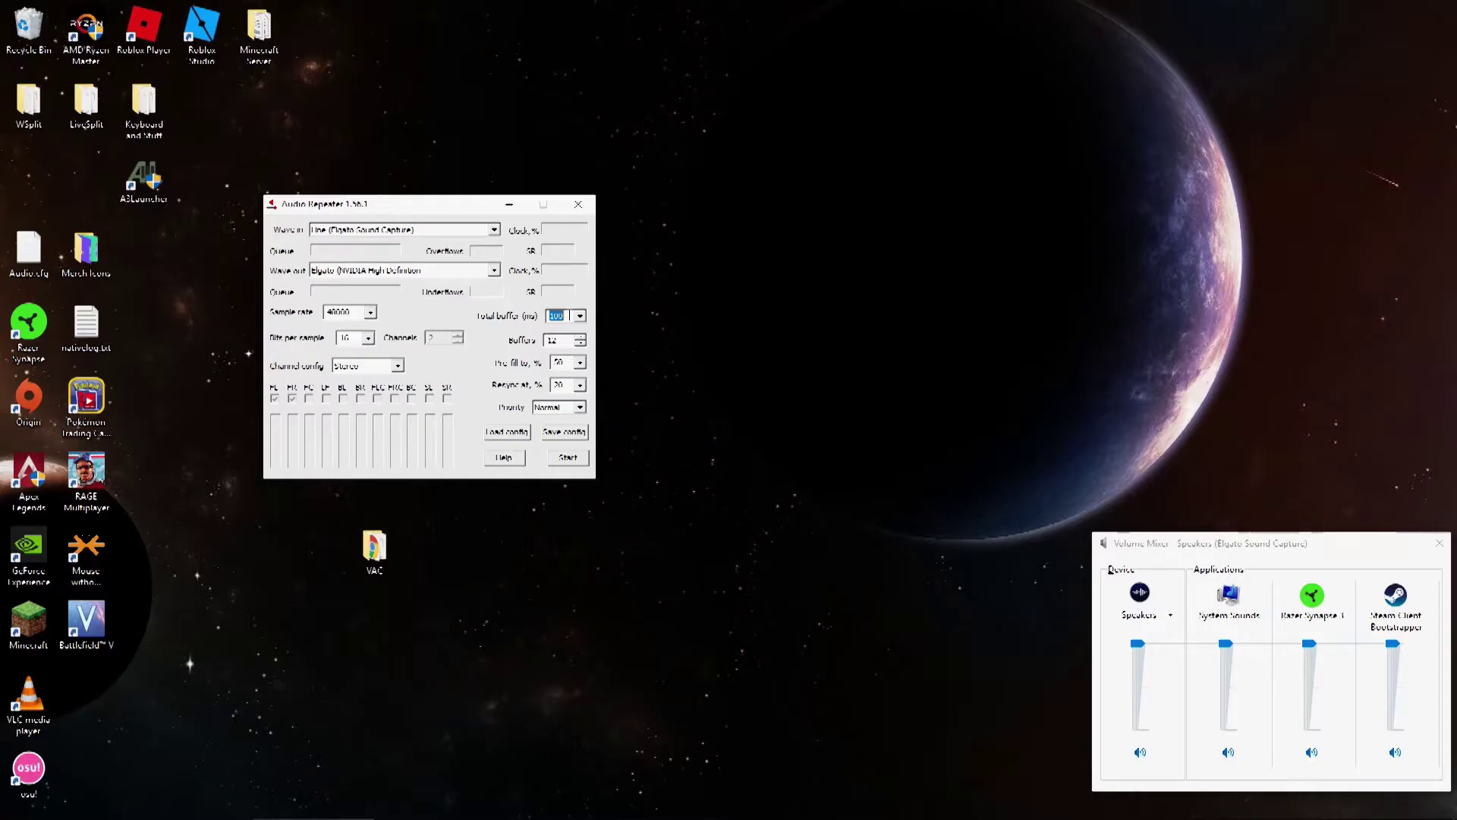
Leave Audio Repeater's total buffer at 100 ms
key(Right)
Start Audio Repeater, then create a new OBS source named 'Elgato Test'
click(566, 457)
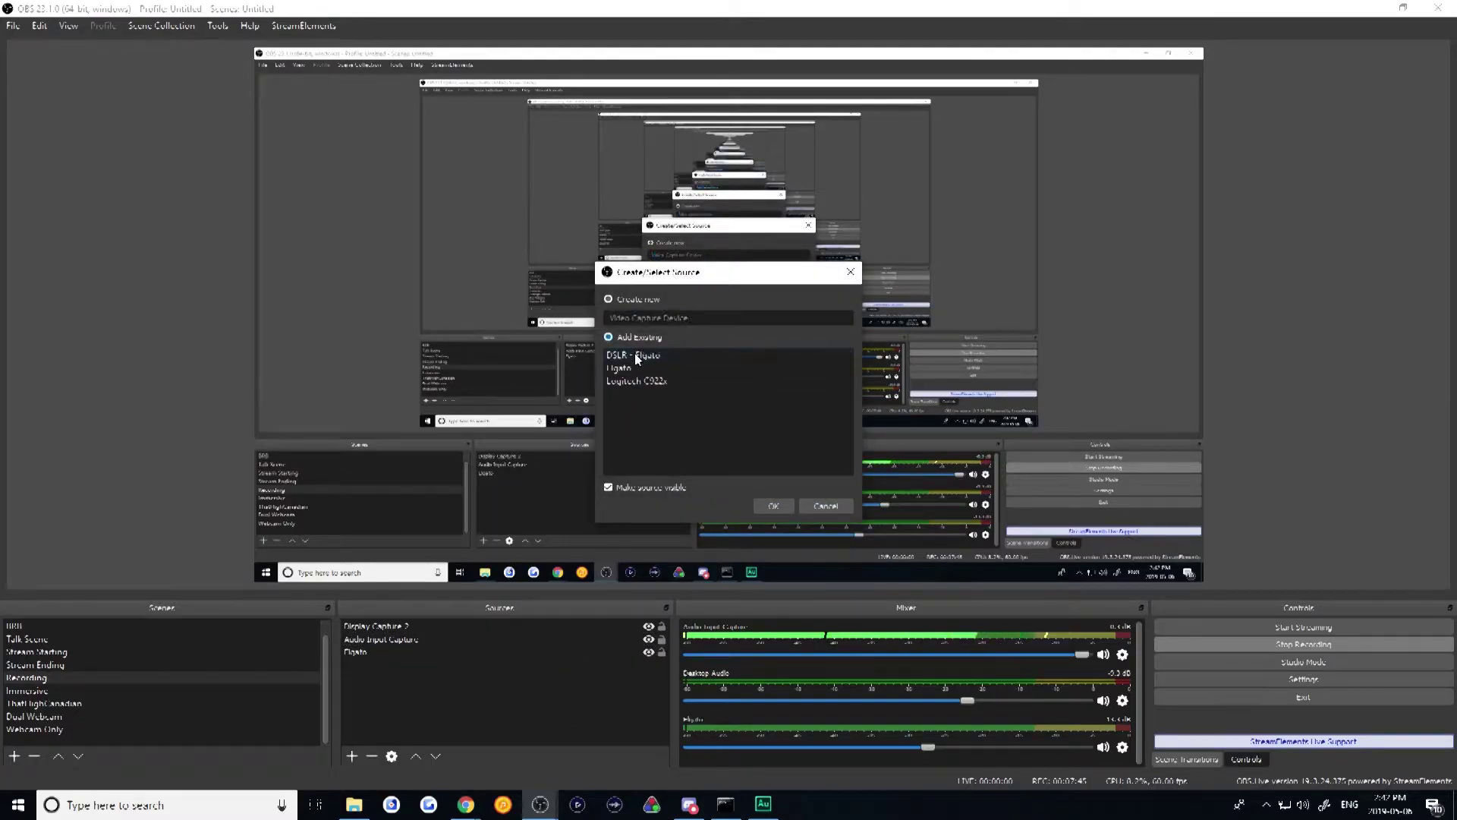
click(634, 298)
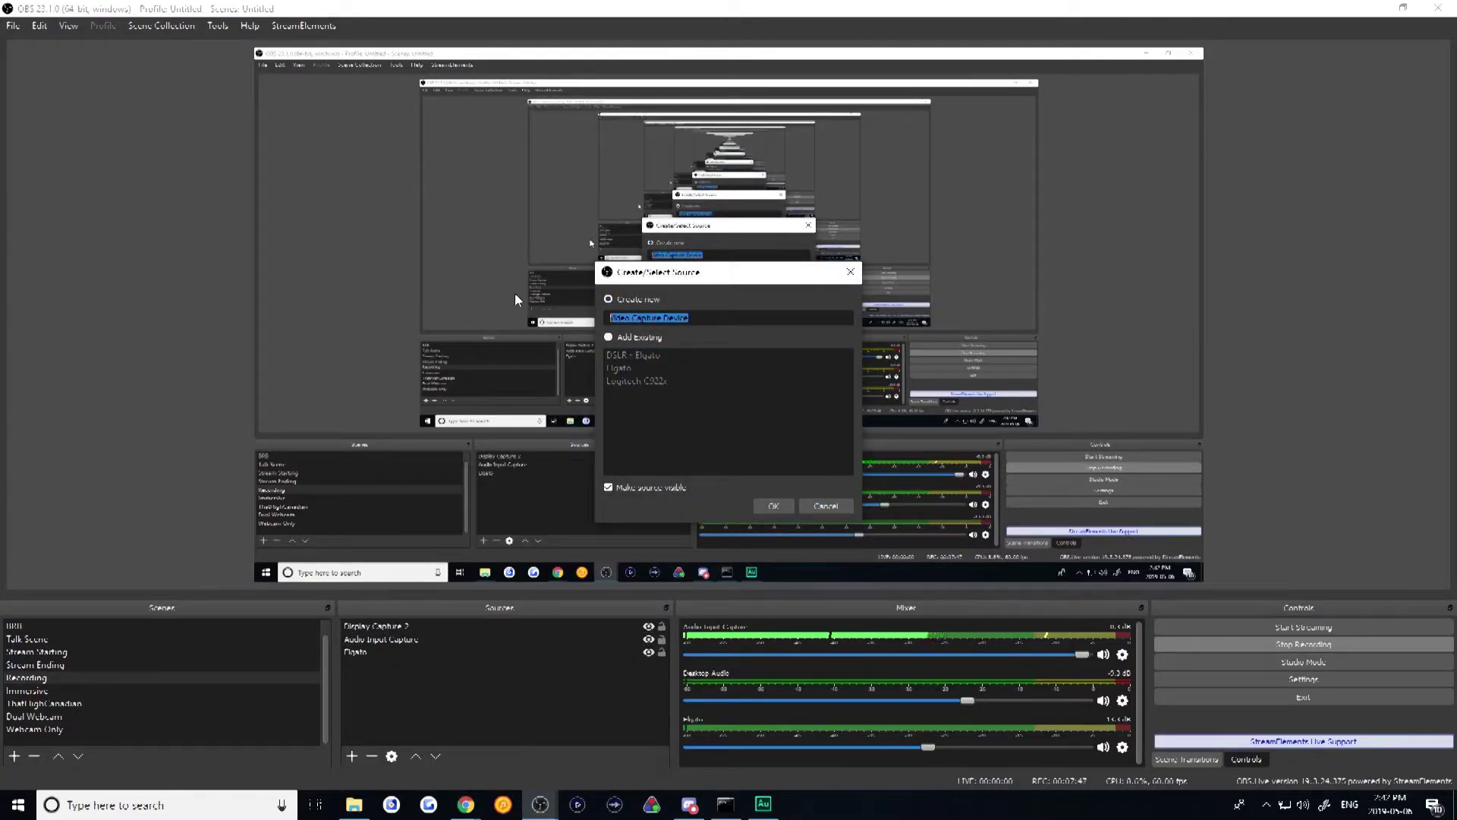
text(Elgato Test)
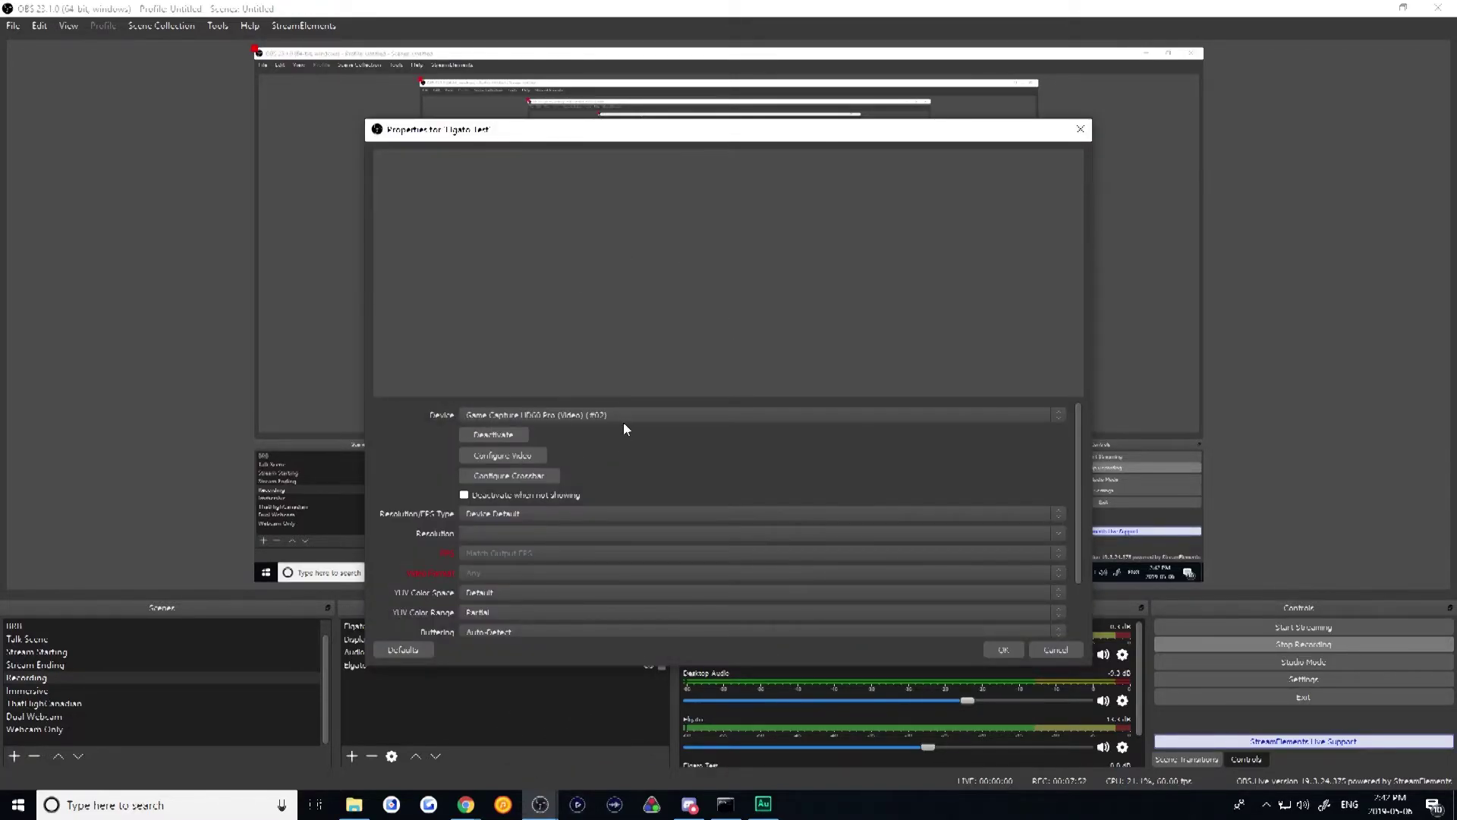
Select the Game Capture HD60 Pro device and confirm Audio Output Mode is 'Capture audio only'
click(623, 417)
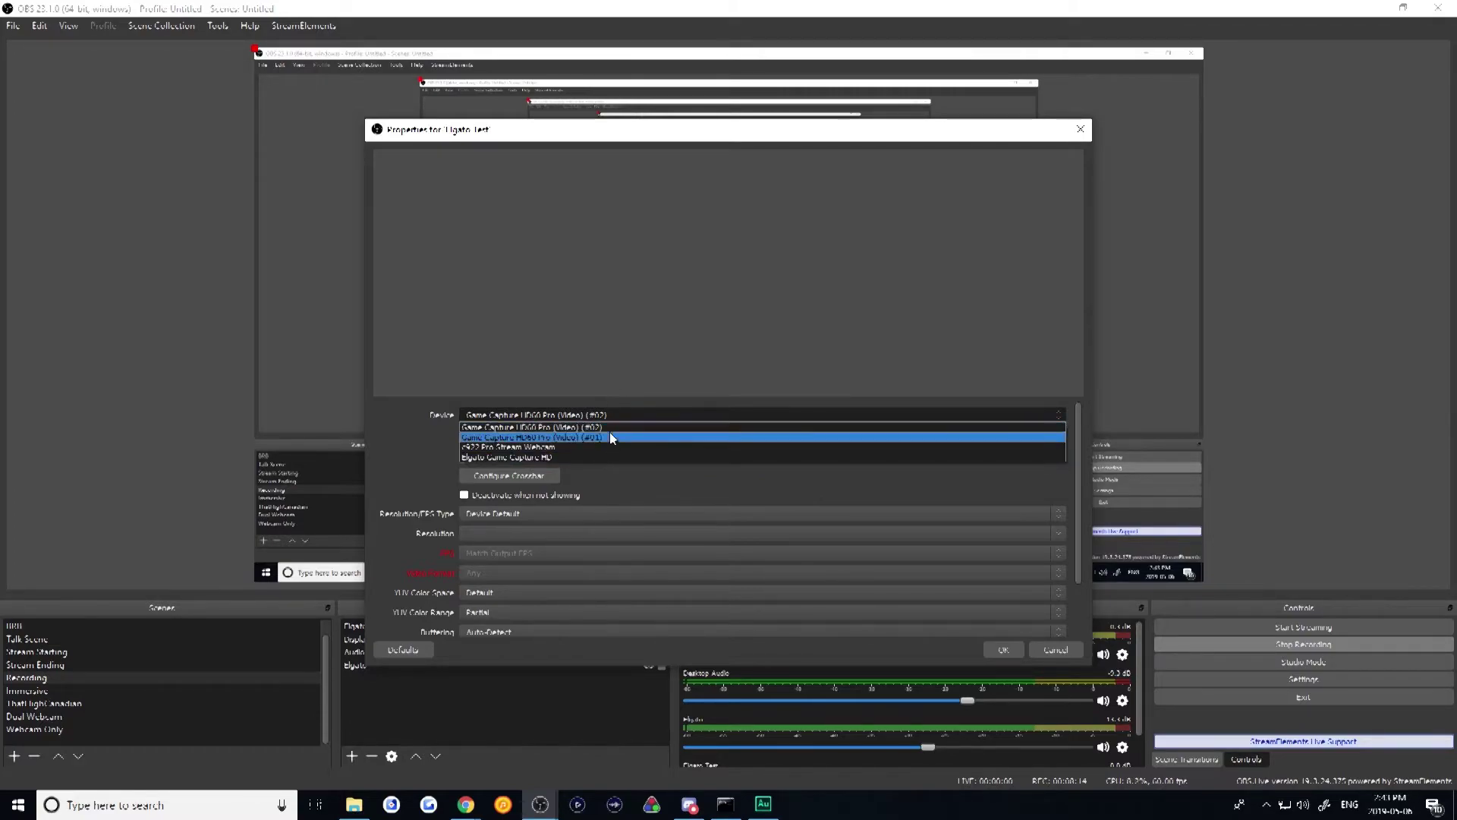
click(609, 437)
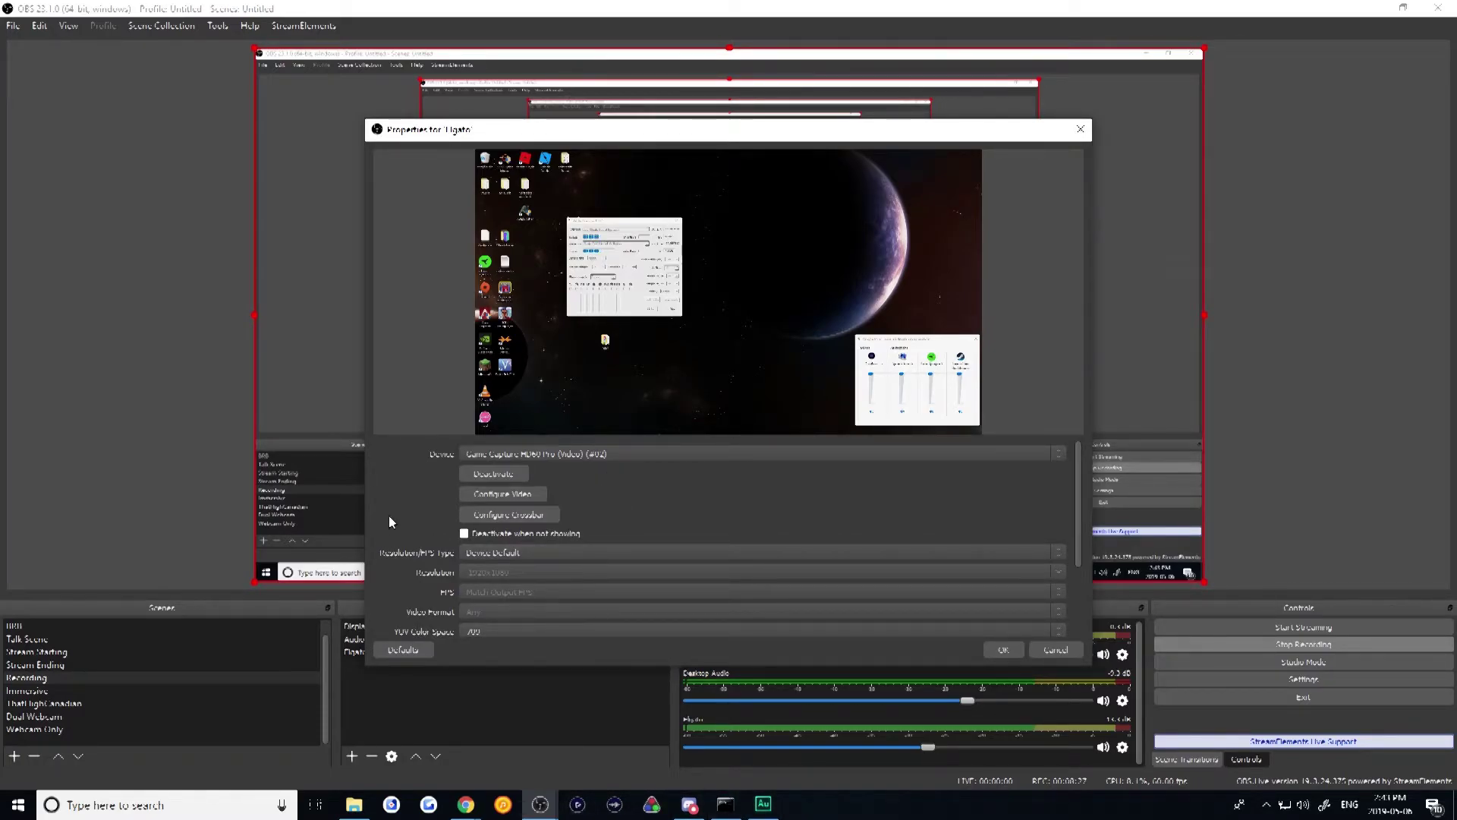
scroll(392, 516, down, 3)
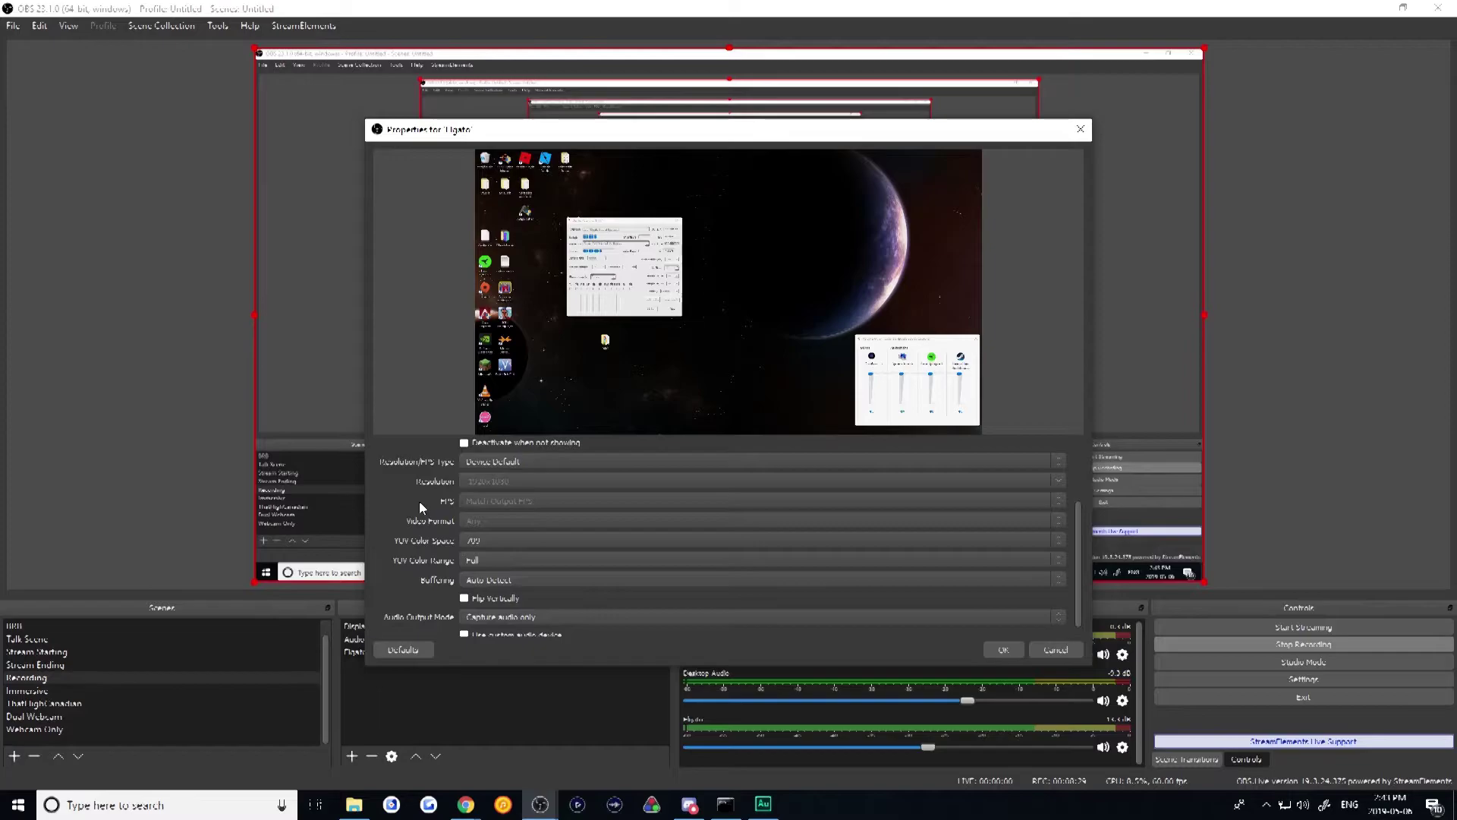
scroll(419, 501, down, 1)
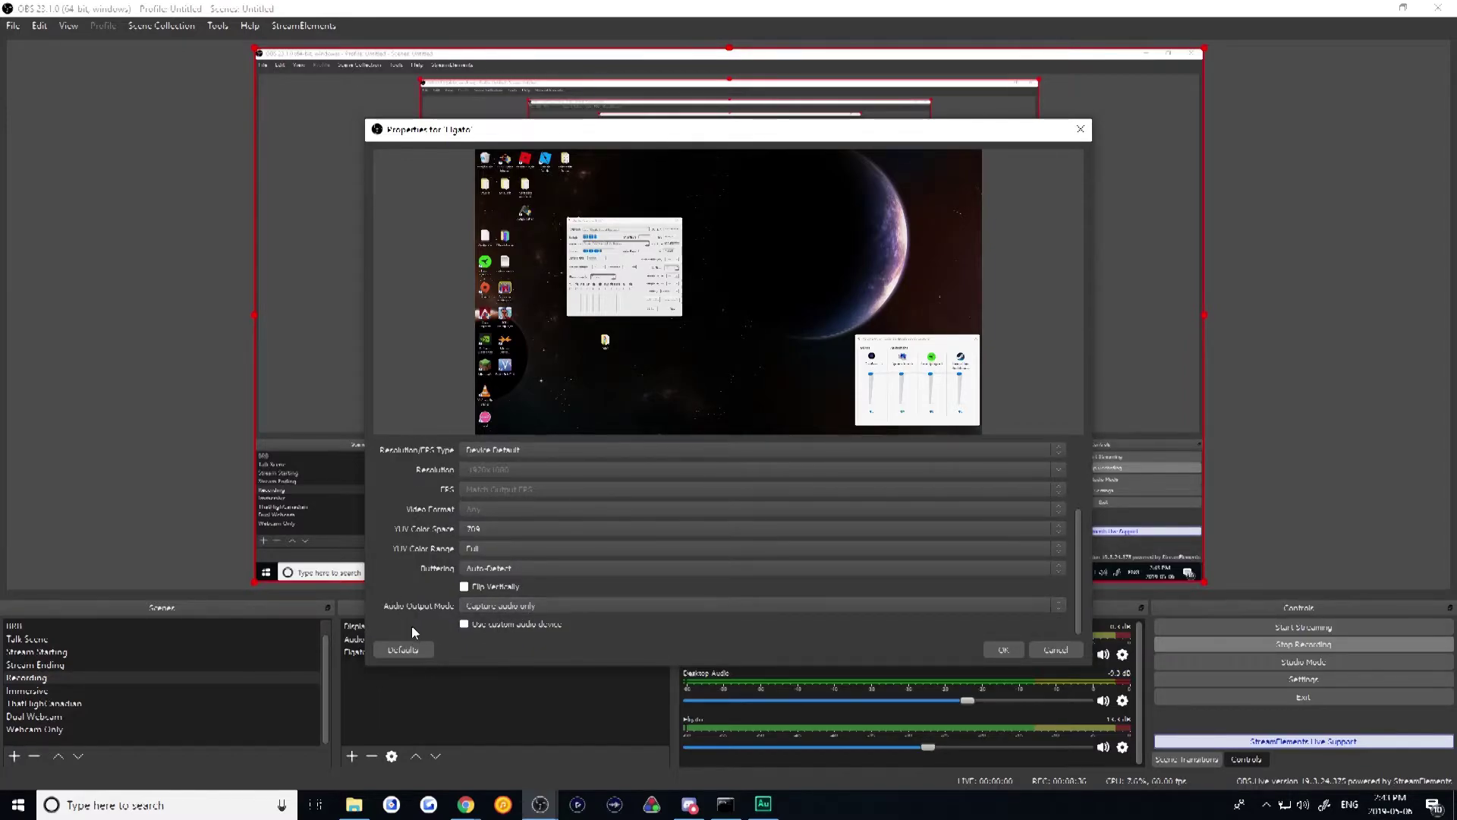
scroll(406, 626, up, 3)
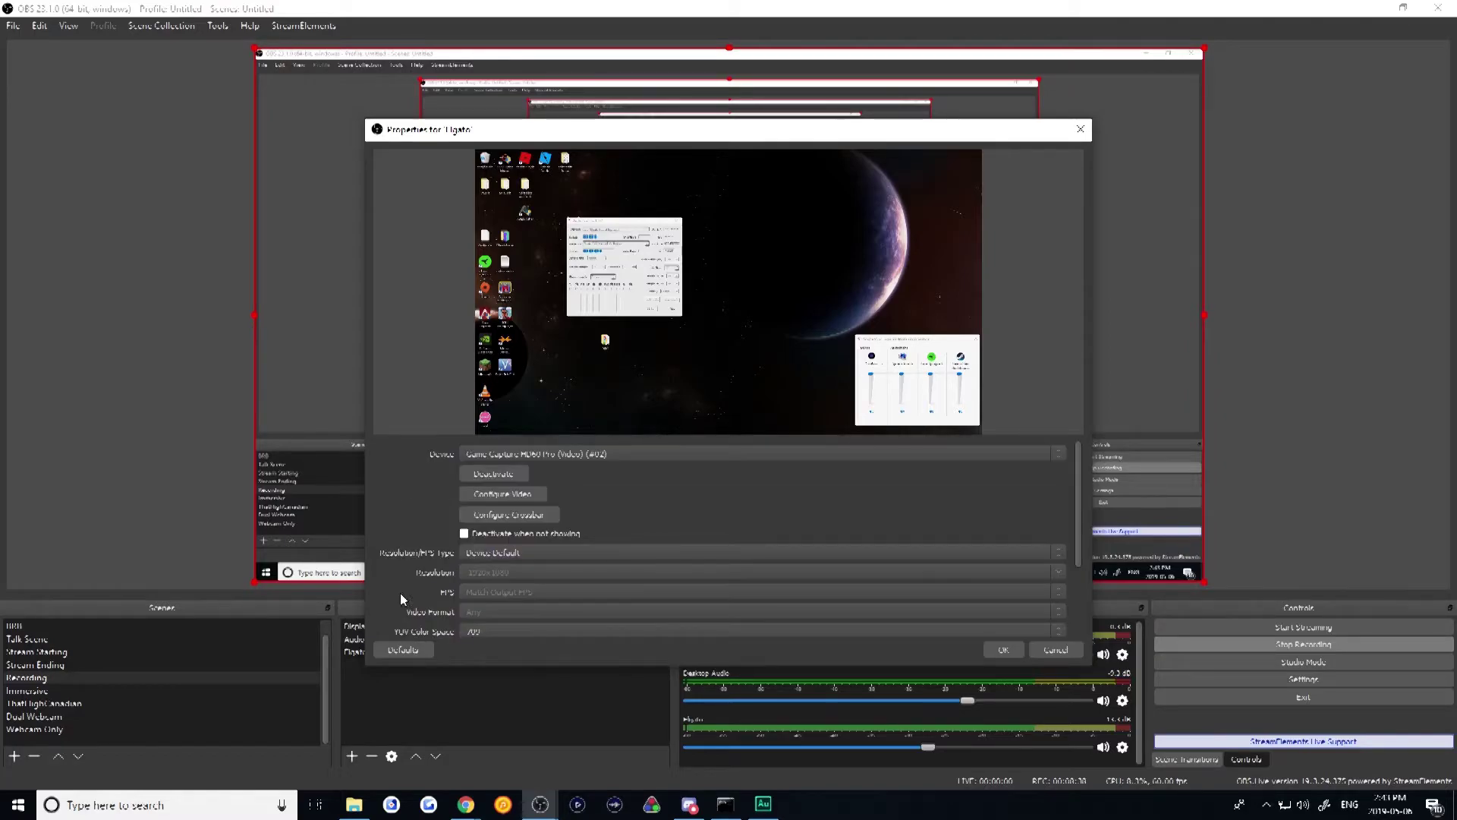
scroll(497, 547, down, 3)
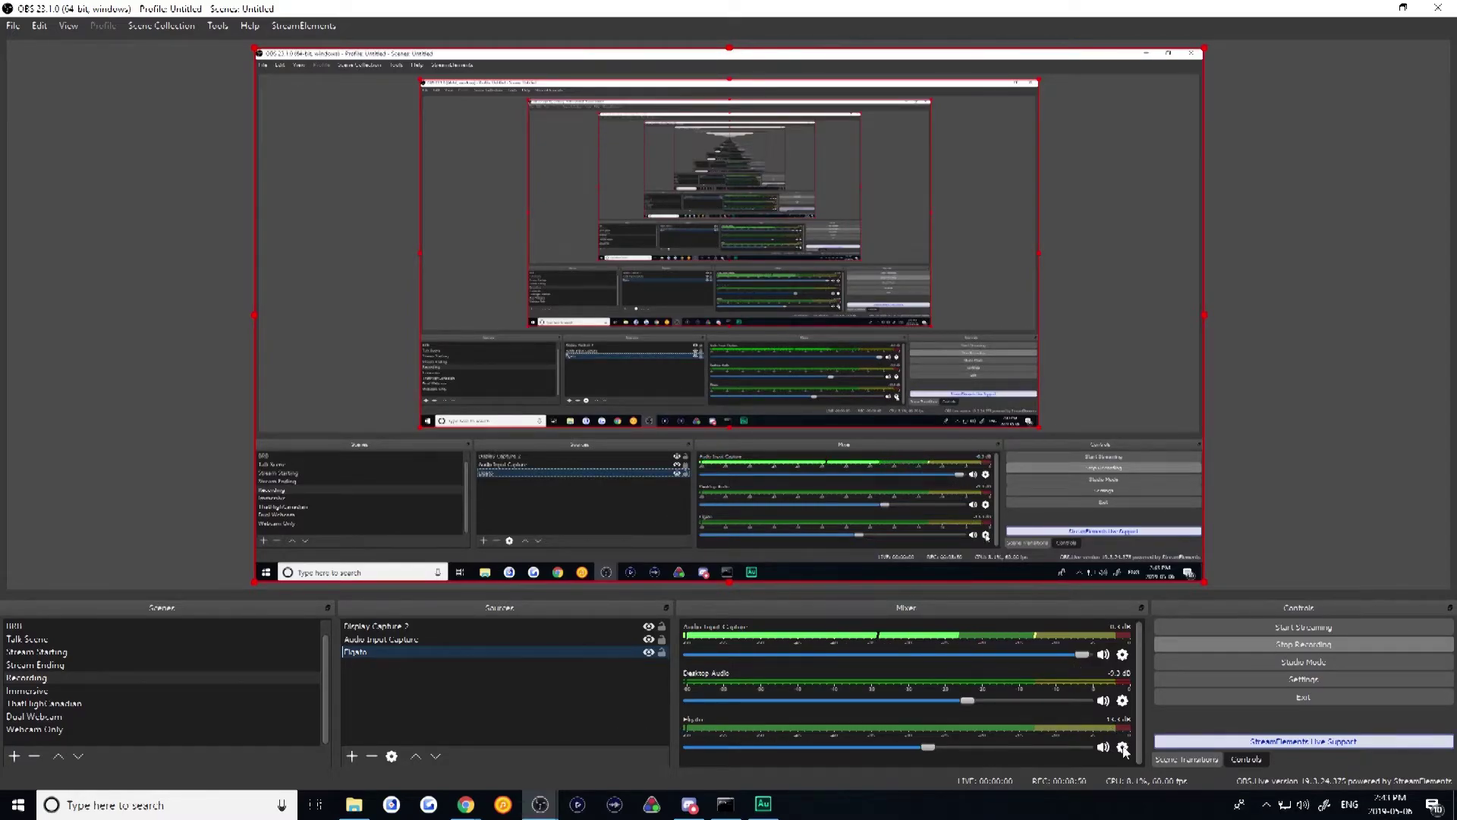
Set the Elgato source's audio monitoring to Monitor and Output in Advanced Audio Properties
click(1123, 748)
click(1145, 738)
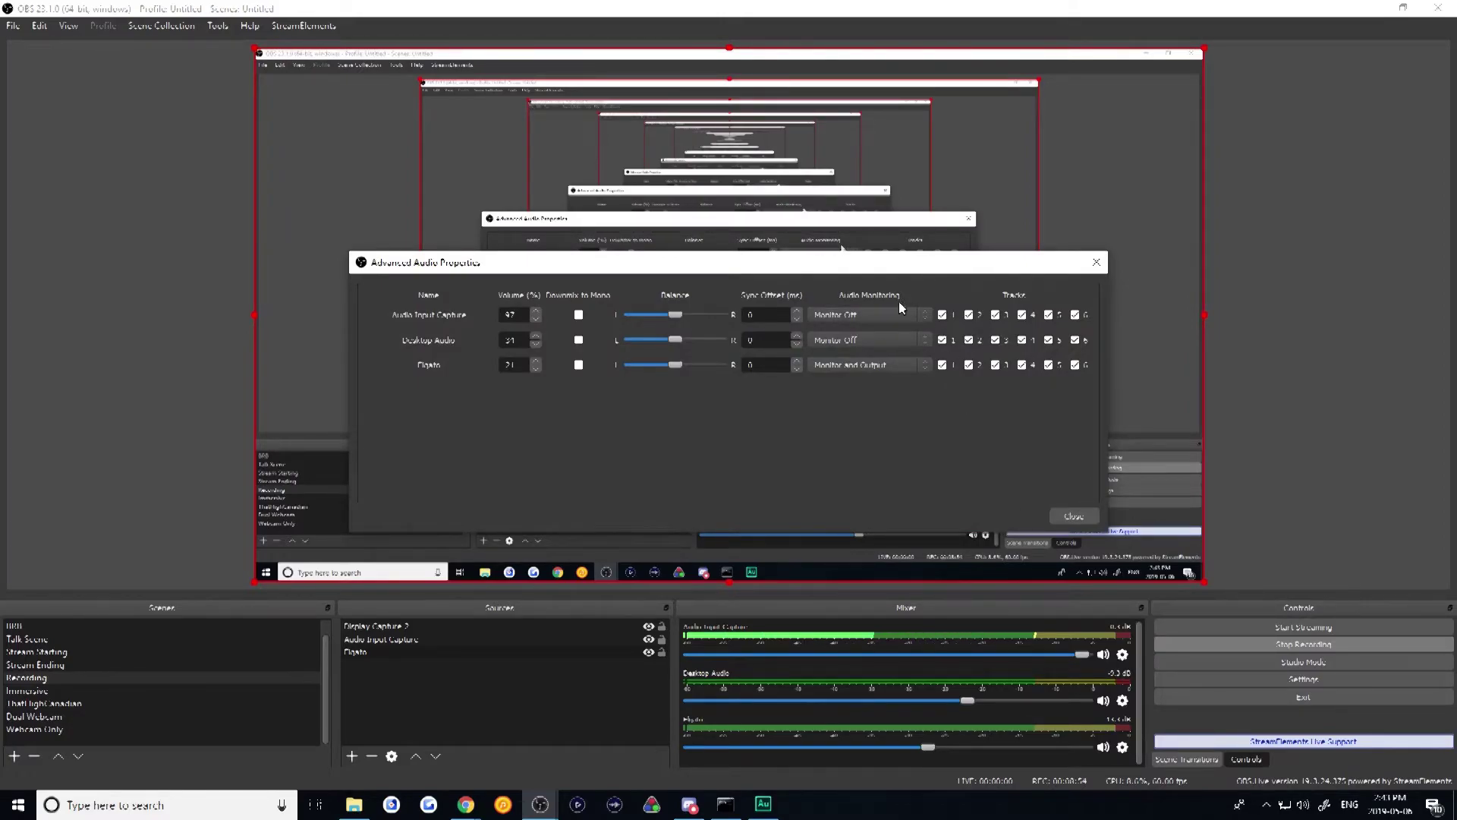
click(903, 363)
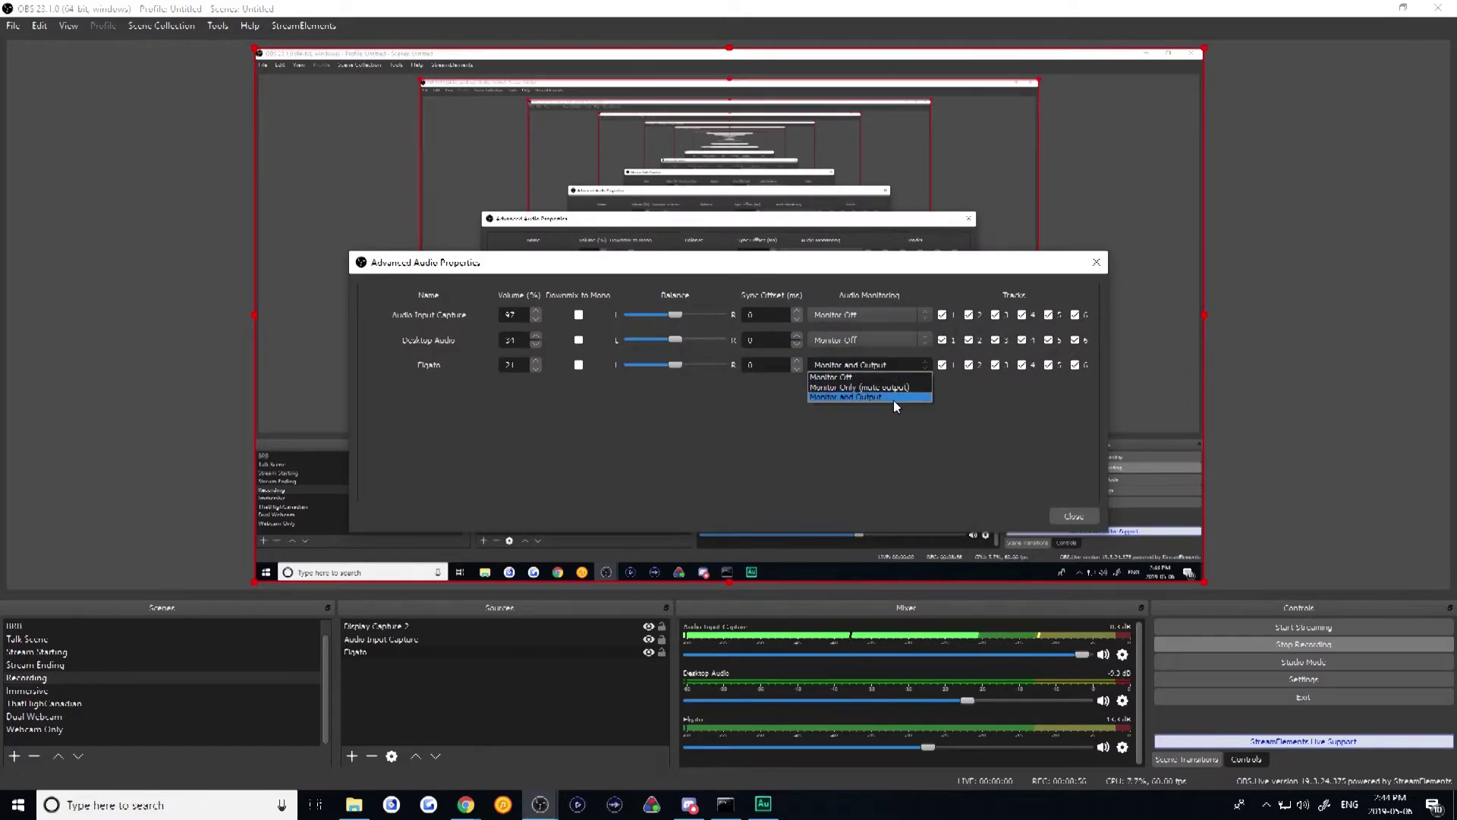
click(892, 397)
click(886, 372)
click(883, 377)
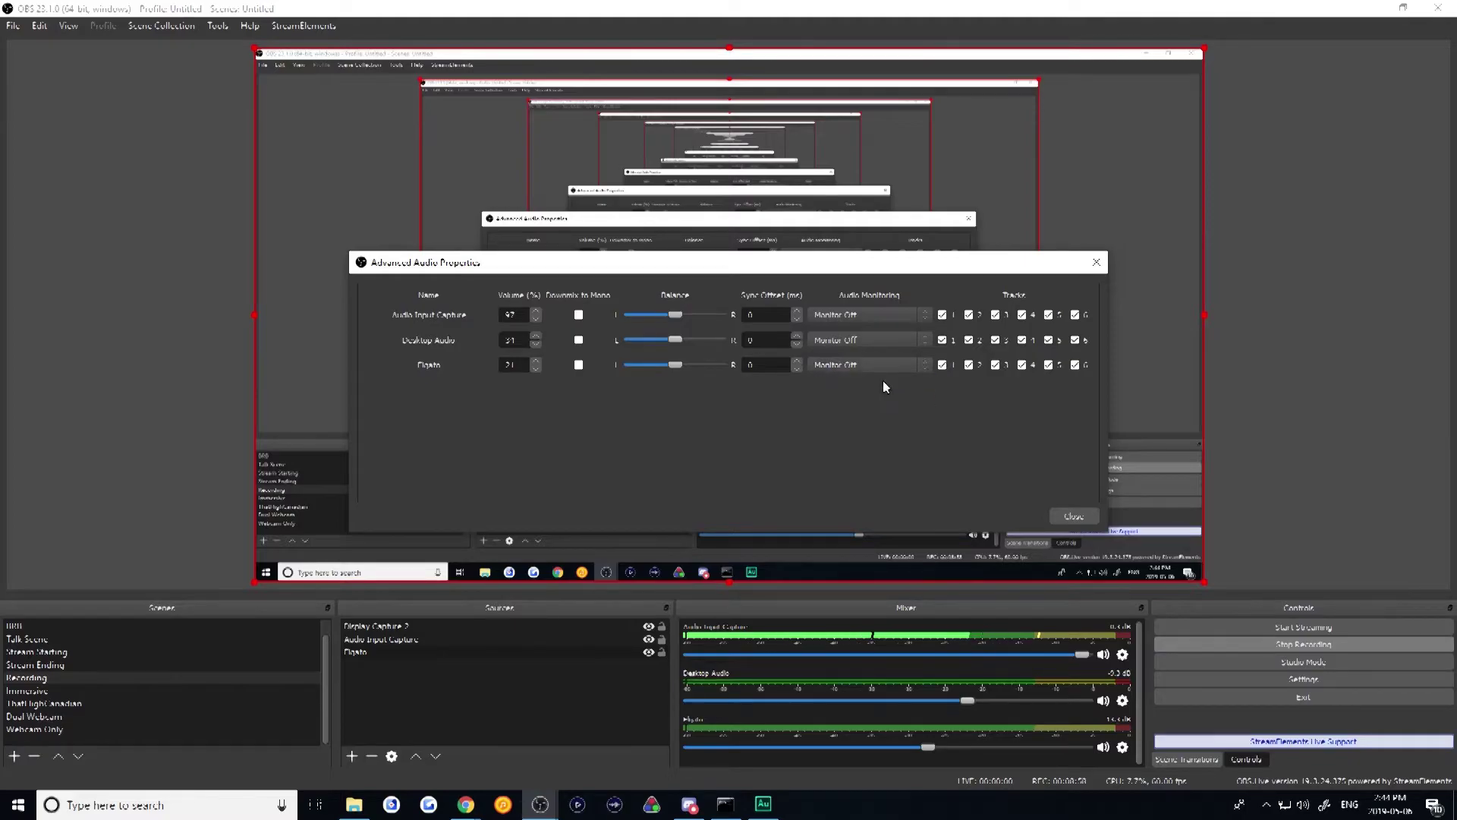
click(885, 369)
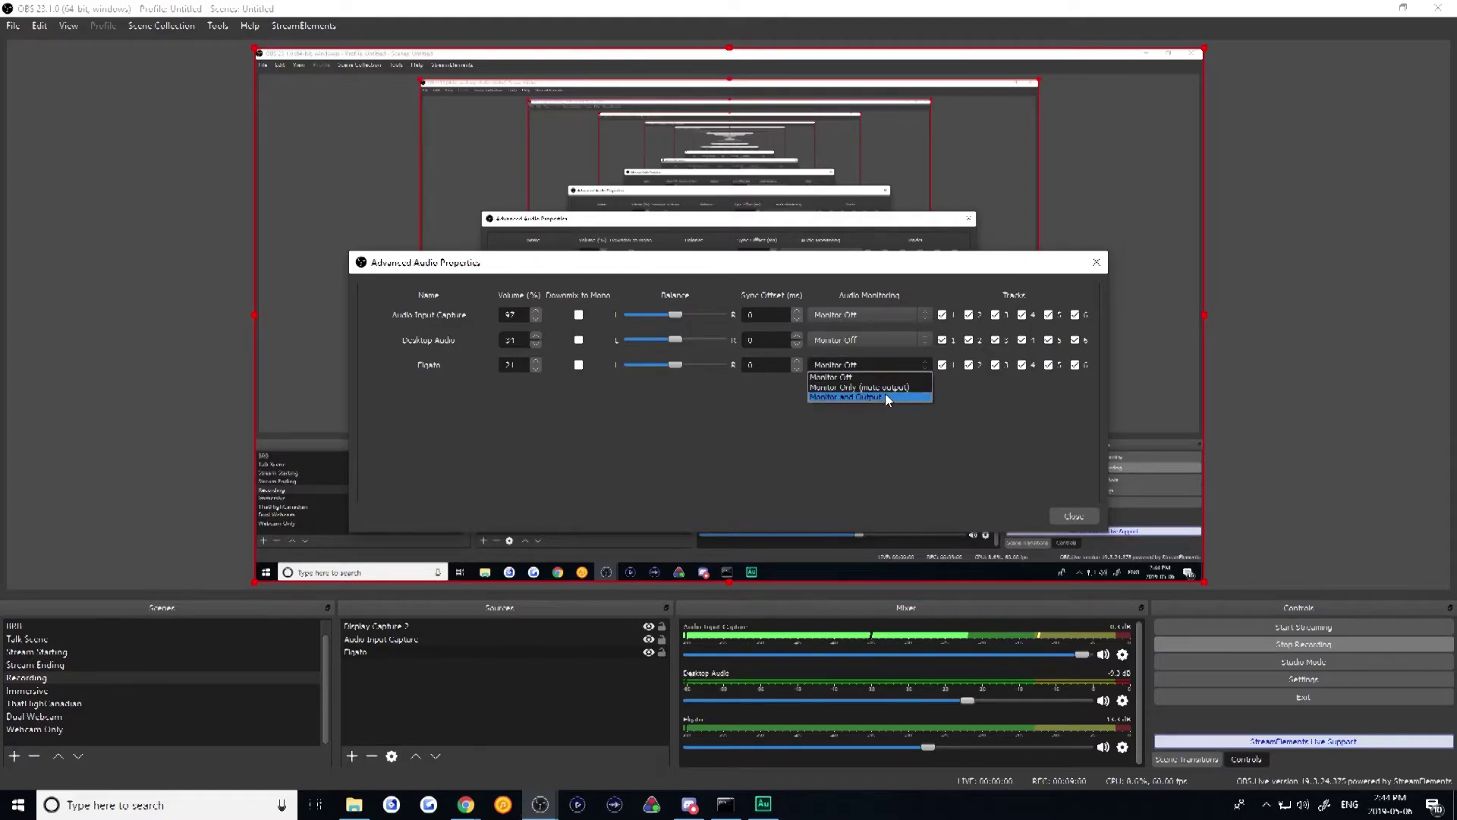
click(885, 393)
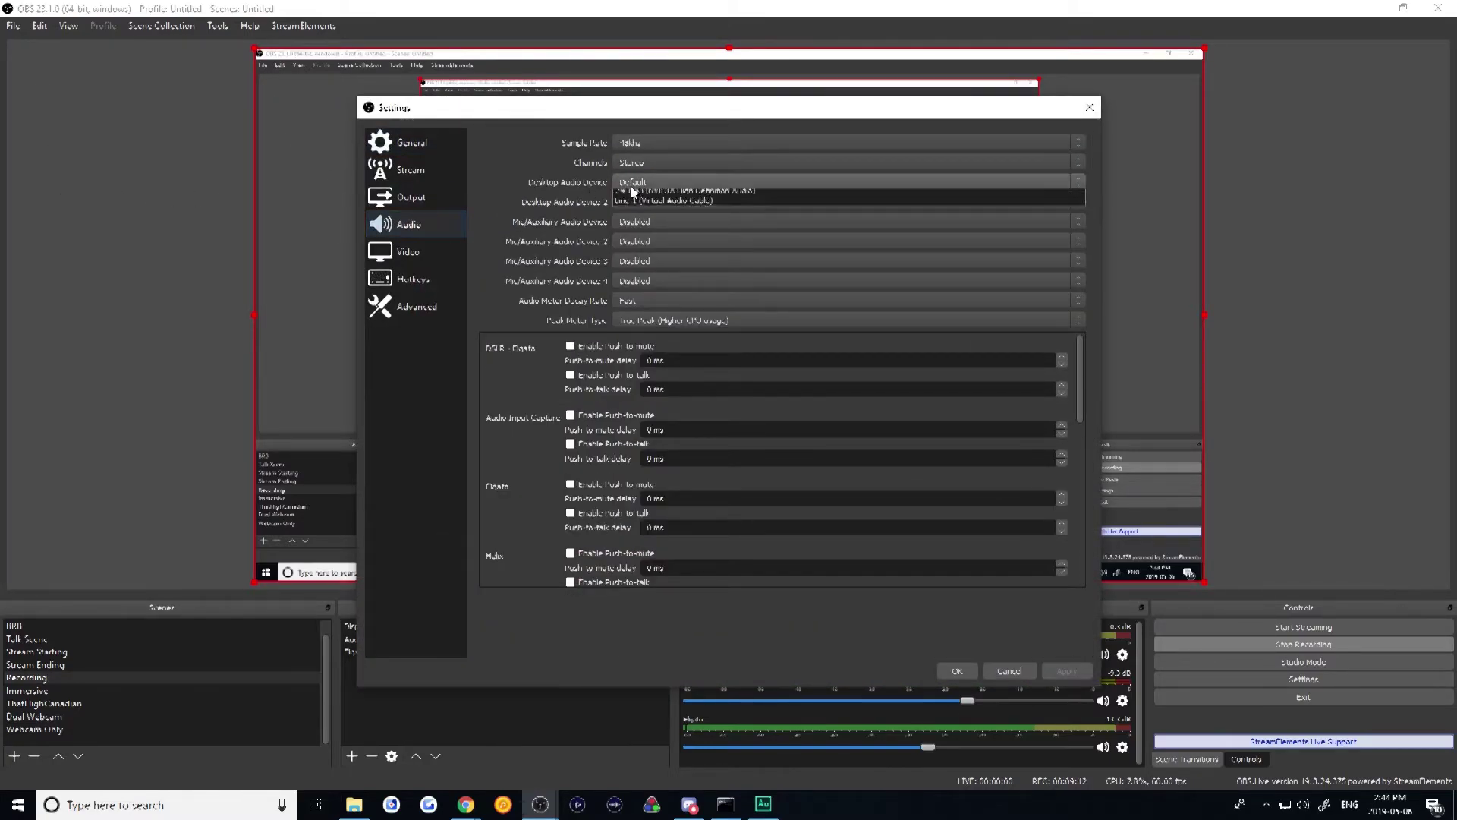
Leave the Desktop Audio device on Default in OBS audio settings
click(637, 183)
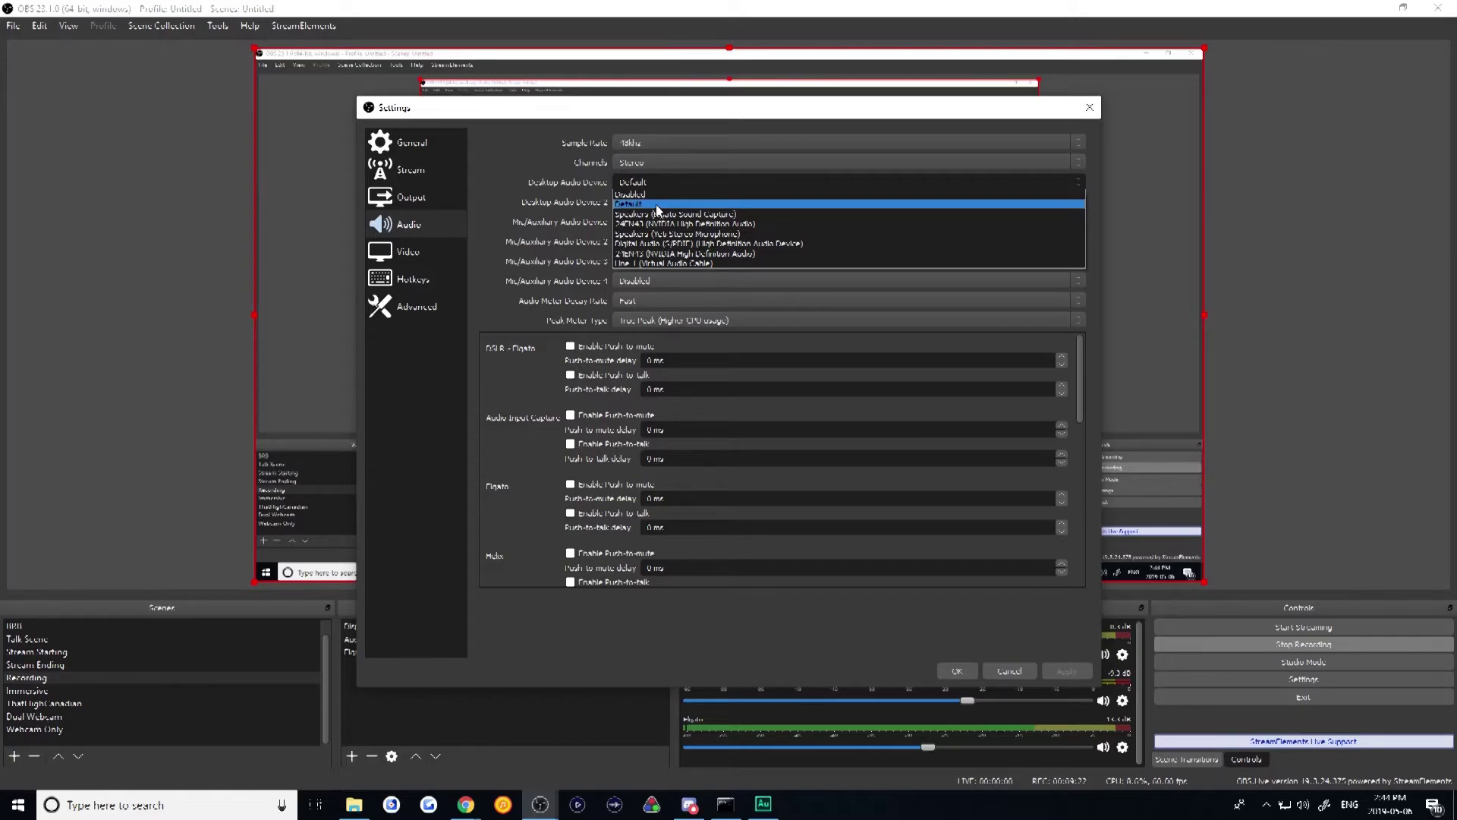
click(514, 181)
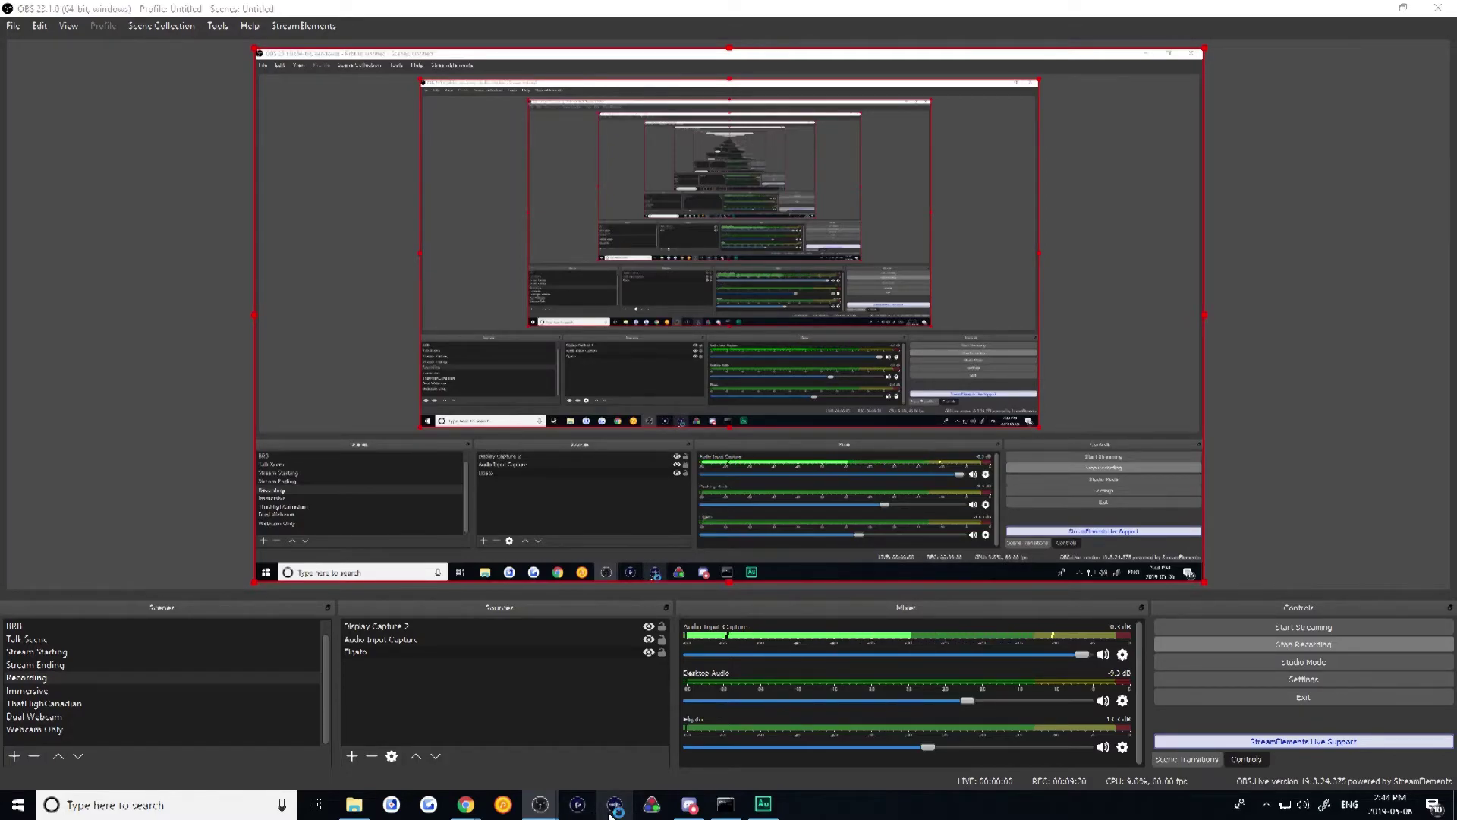
Enable Sound Capture's Digital Audio (S/PDIF) output and move the window to the upper right
click(614, 806)
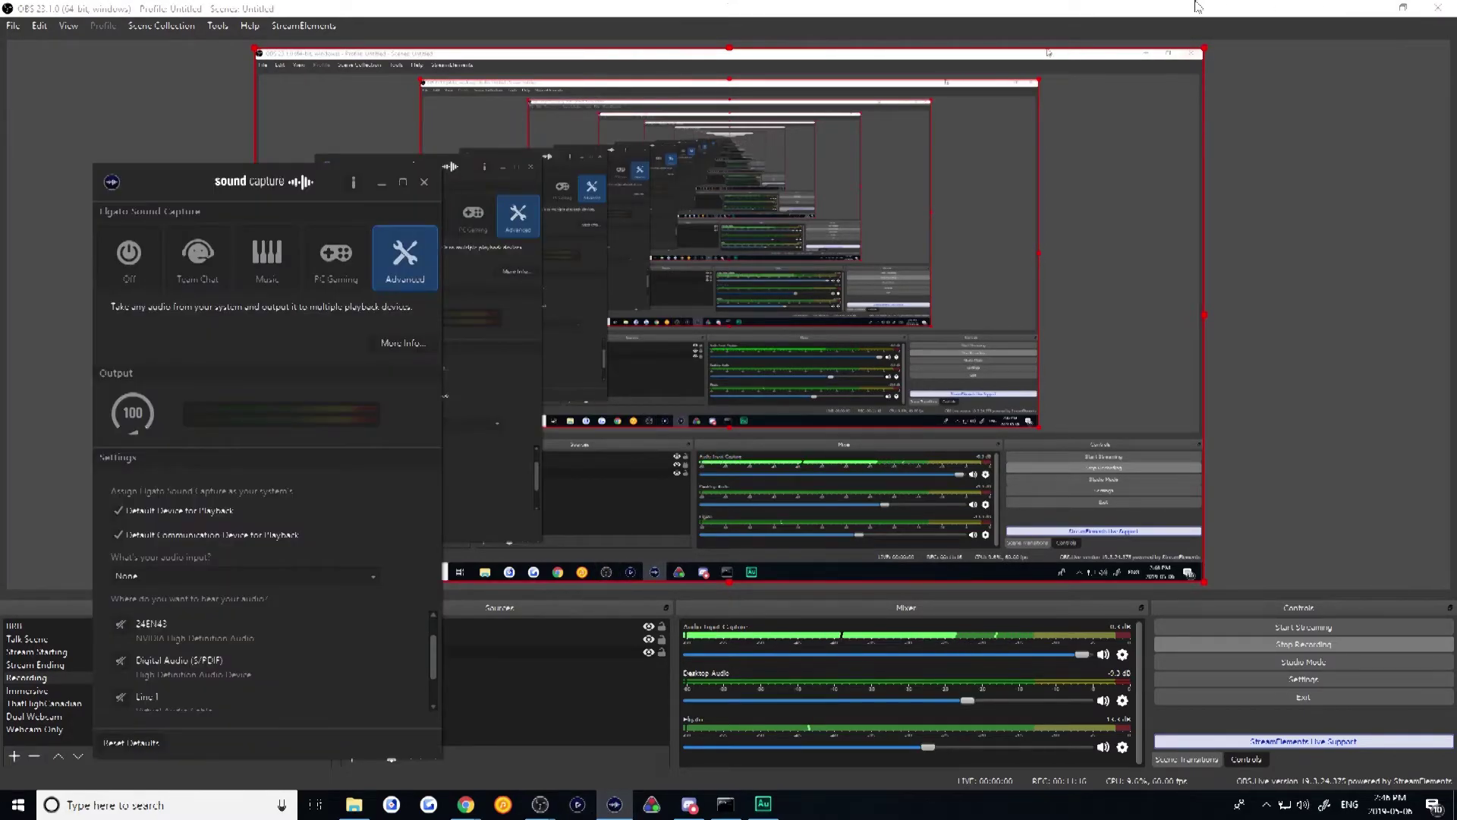
drag(174, 182, 346, 156)
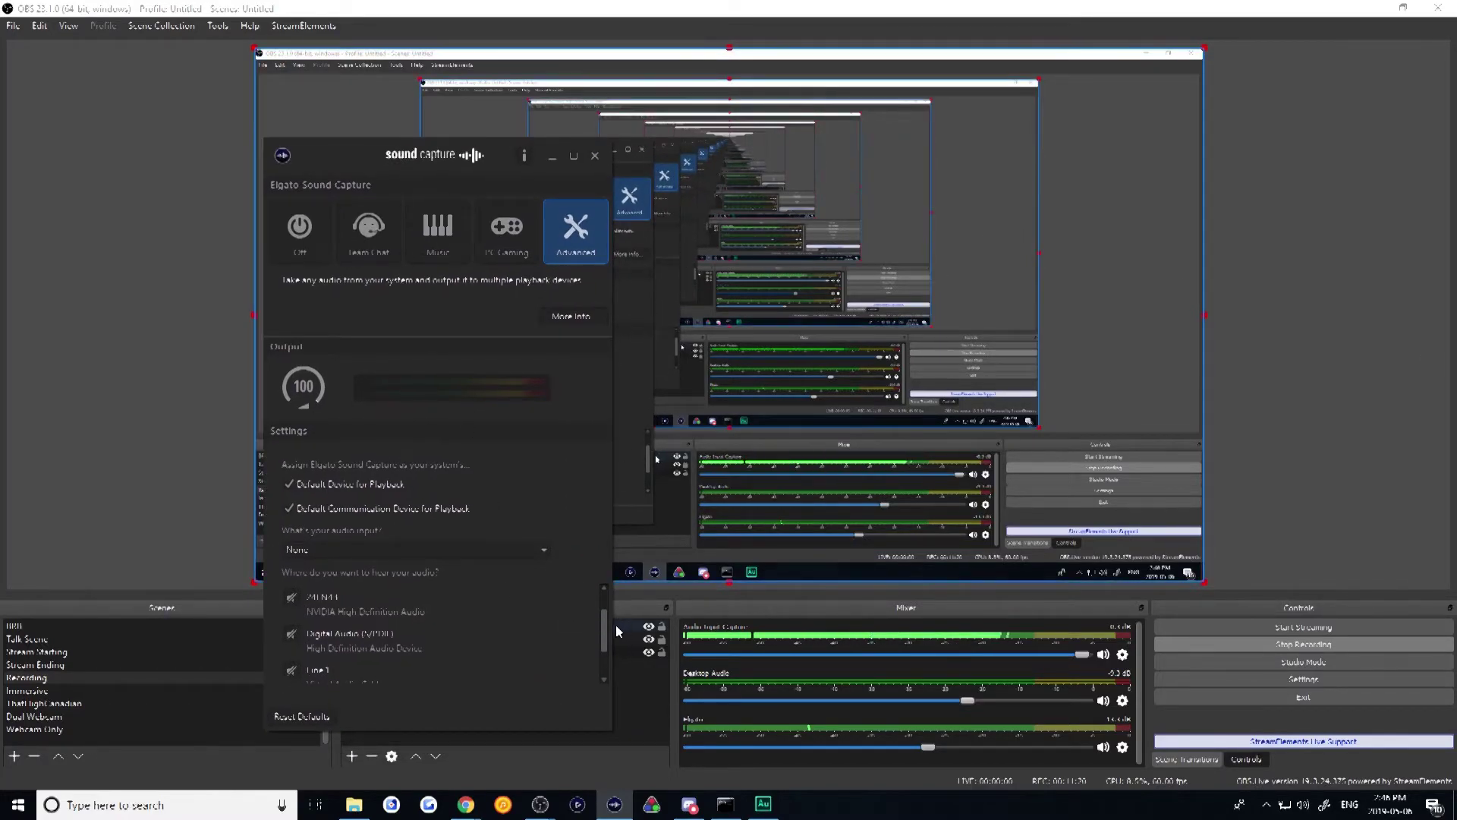
scroll(604, 639, down, 2)
click(293, 588)
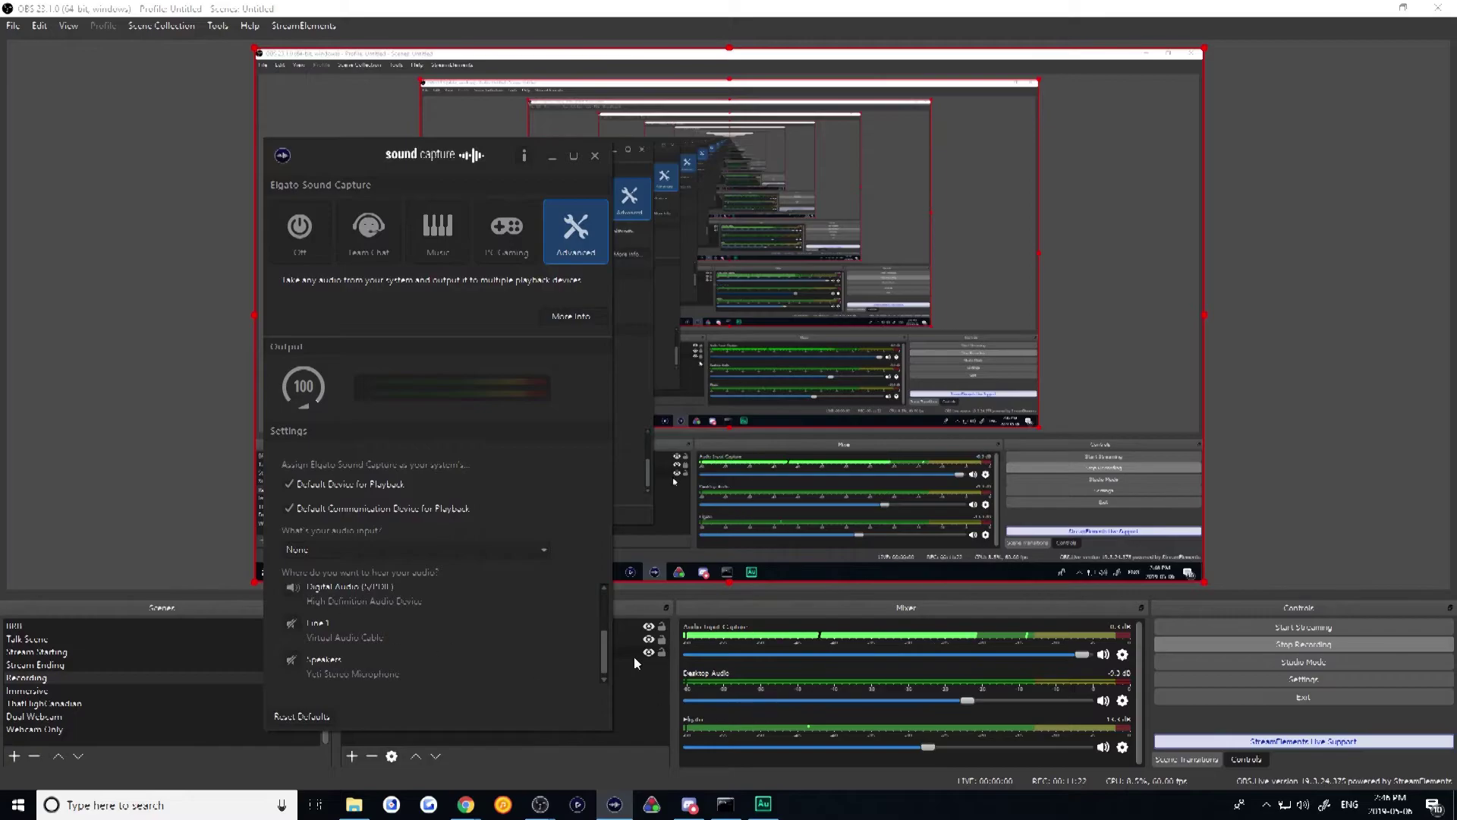
scroll(601, 662, up, 1)
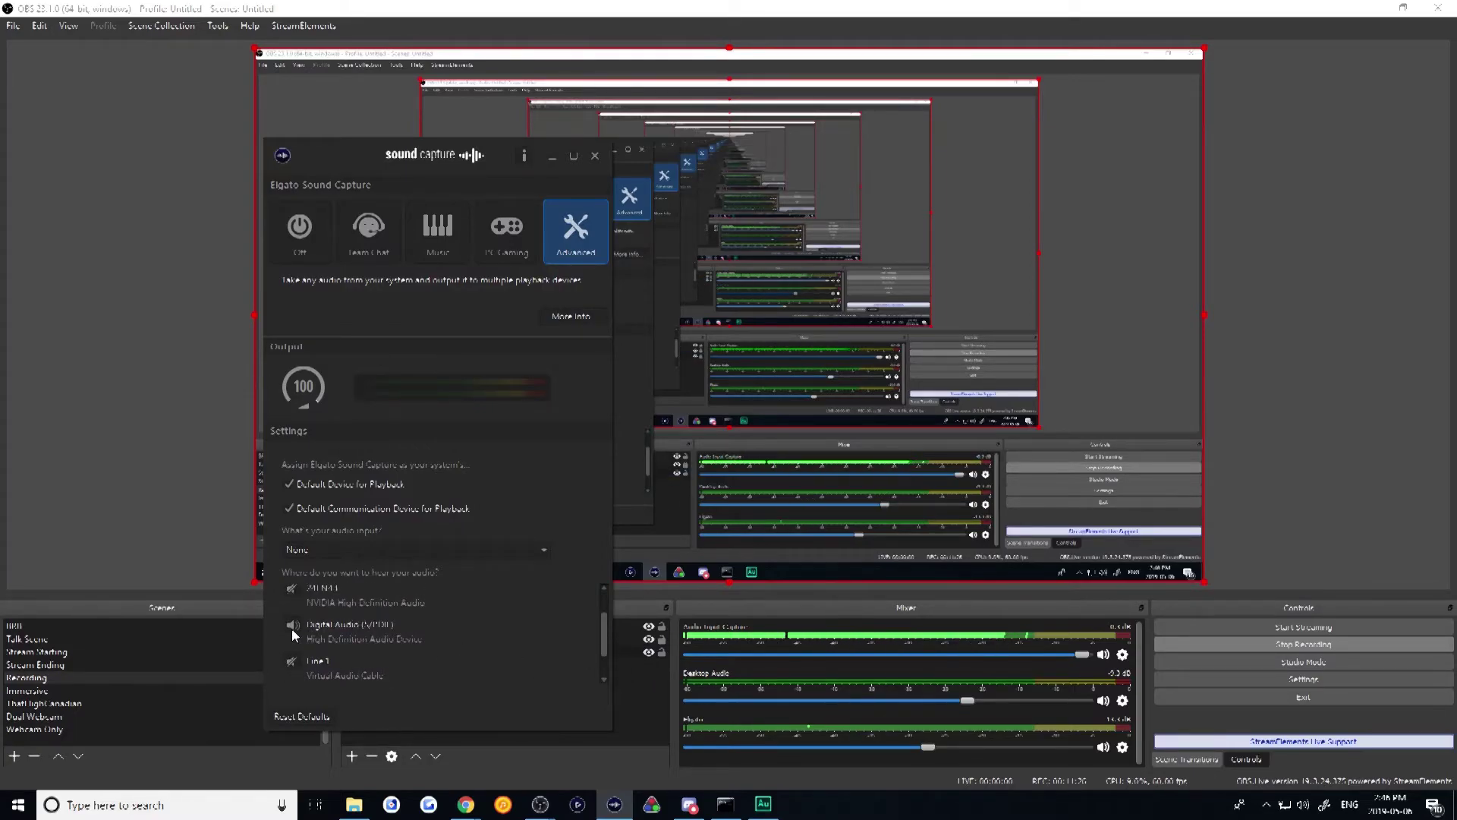
drag(385, 154, 1104, 49)
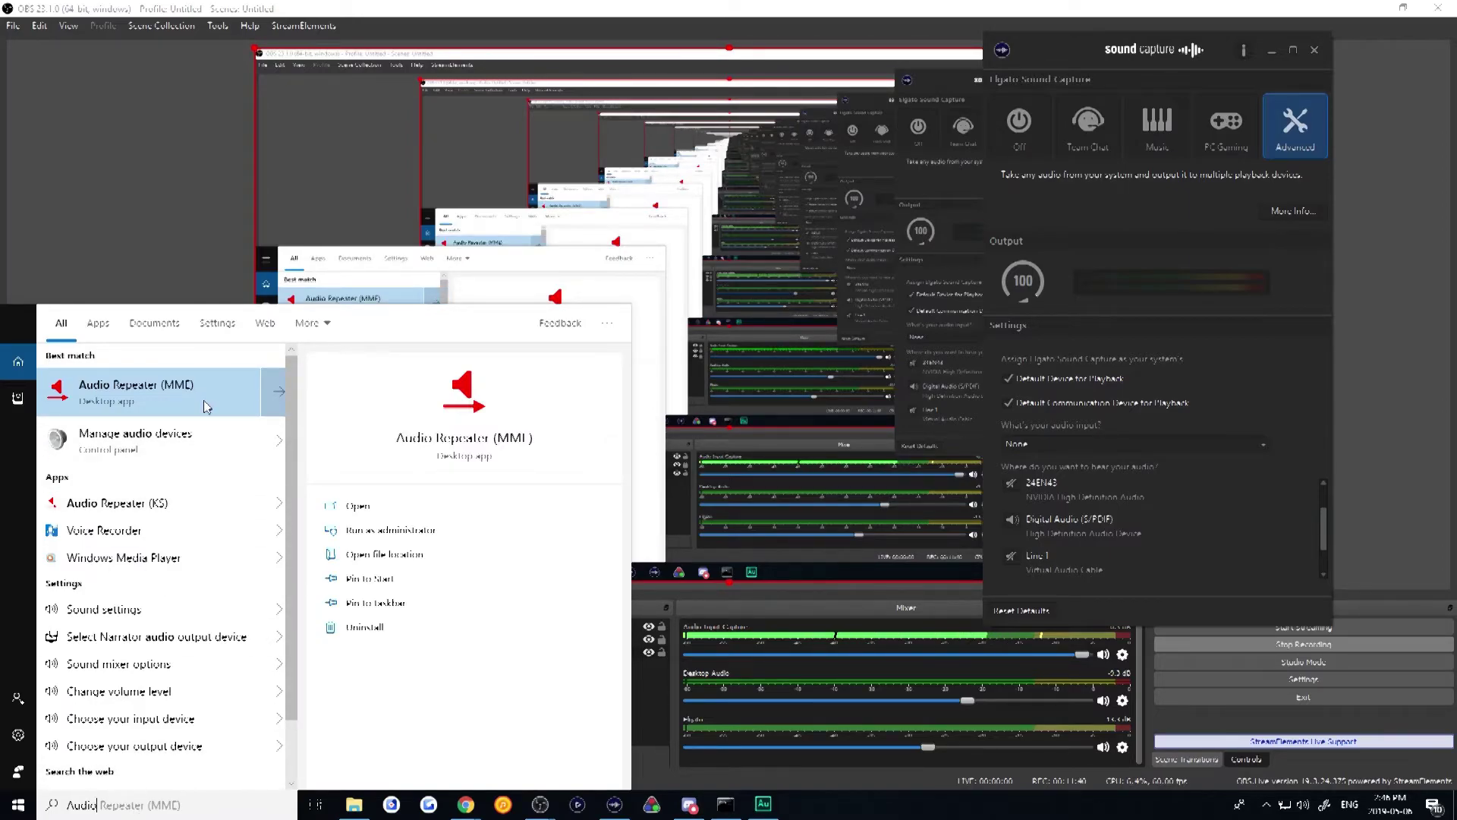
Reopen Sound Capture from the tray, review its enabled output devices, and close it
click(1266, 804)
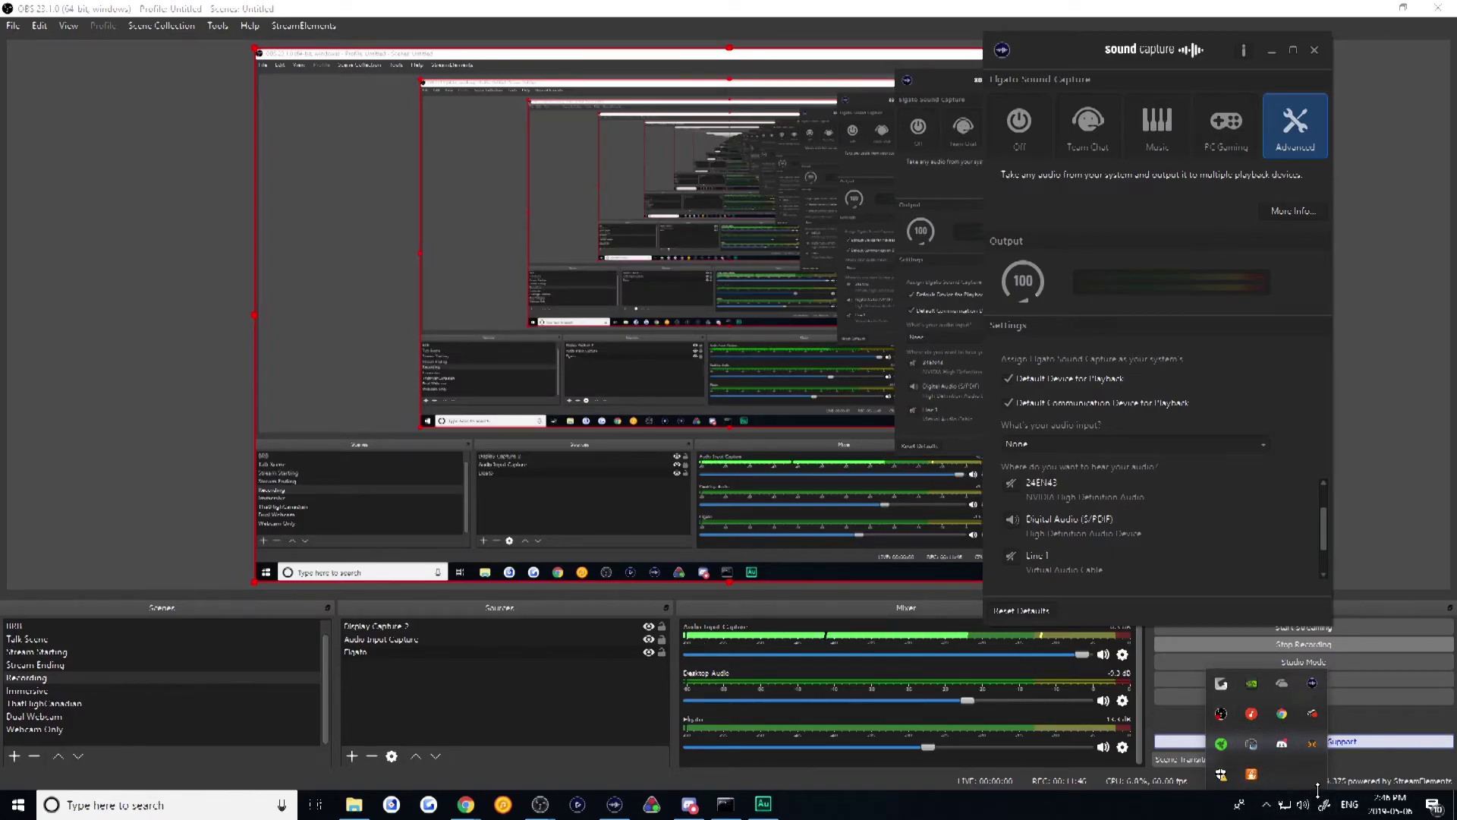
click(1265, 556)
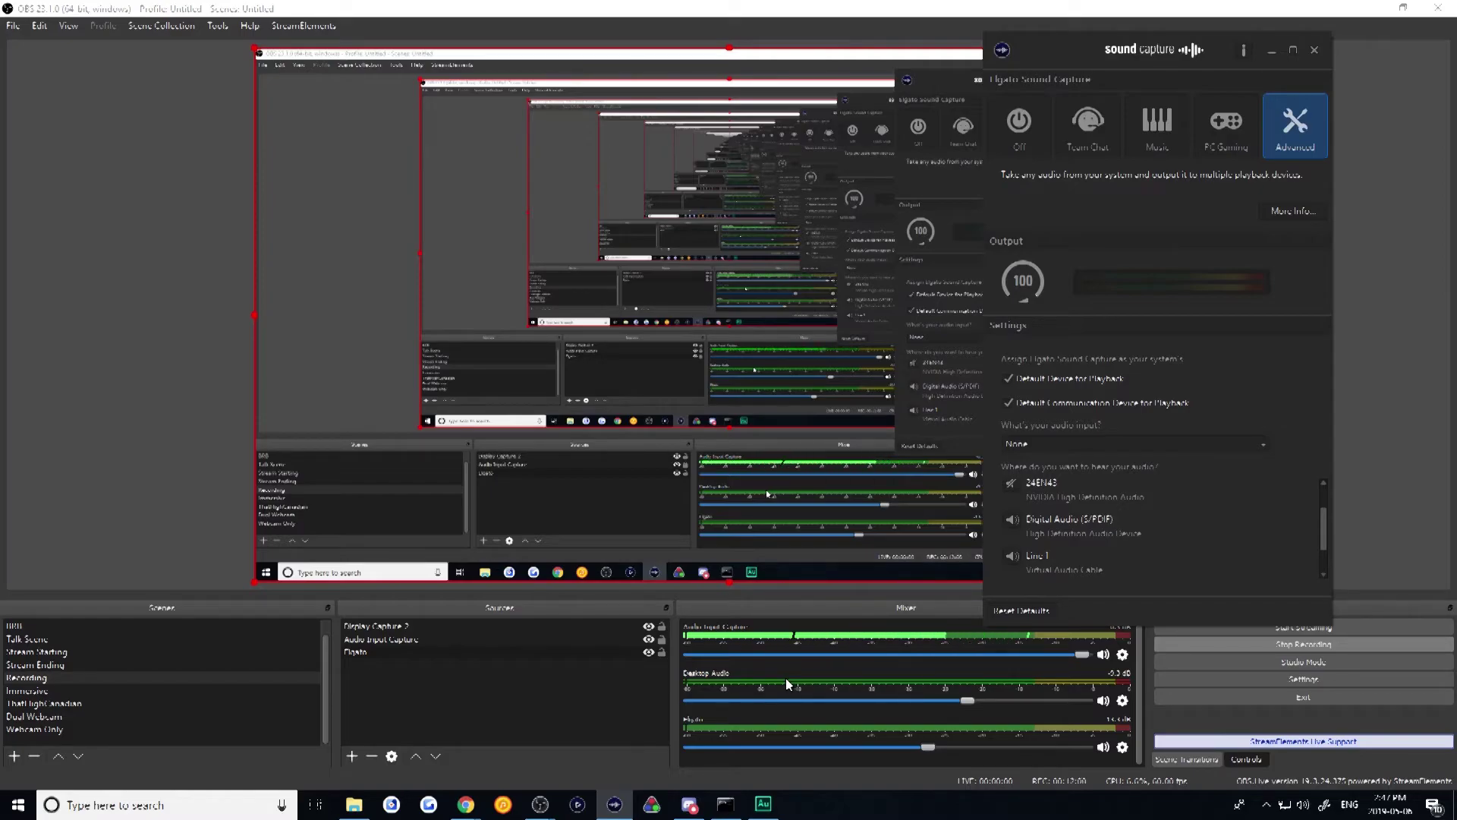
scroll(1177, 558, down, 1)
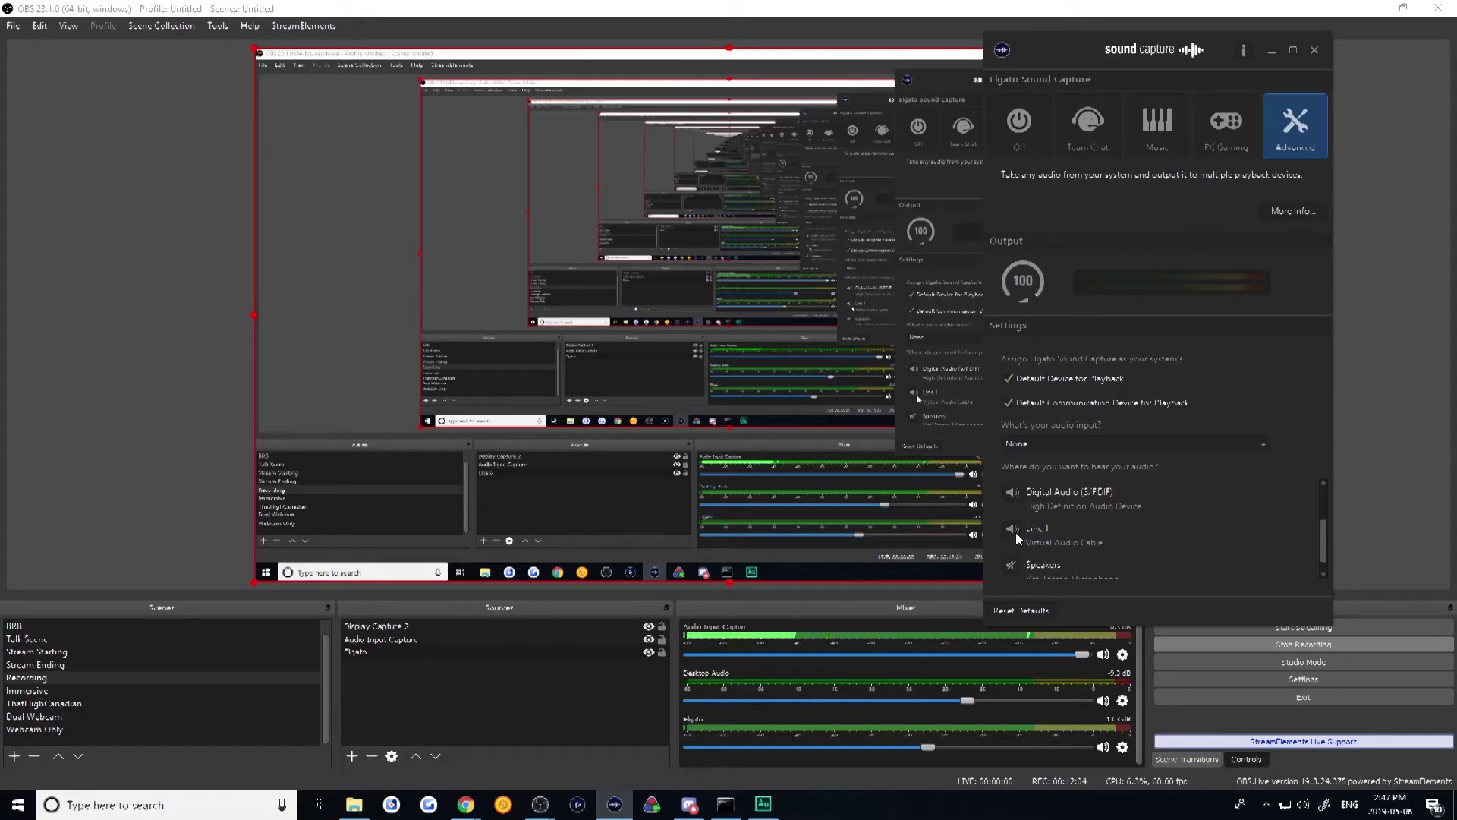
scroll(1077, 550, up, 1)
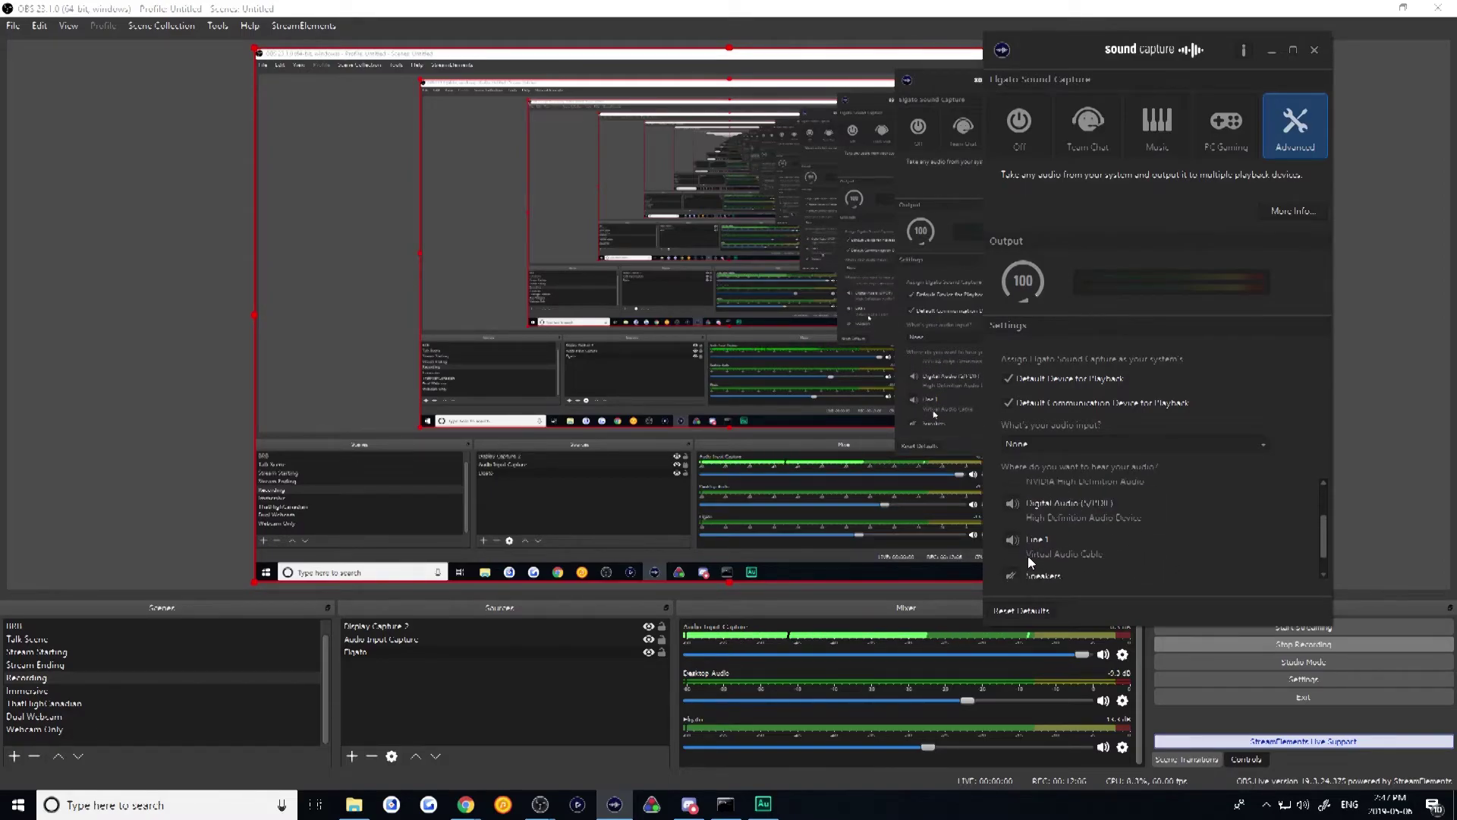
scroll(1087, 565, down, 1)
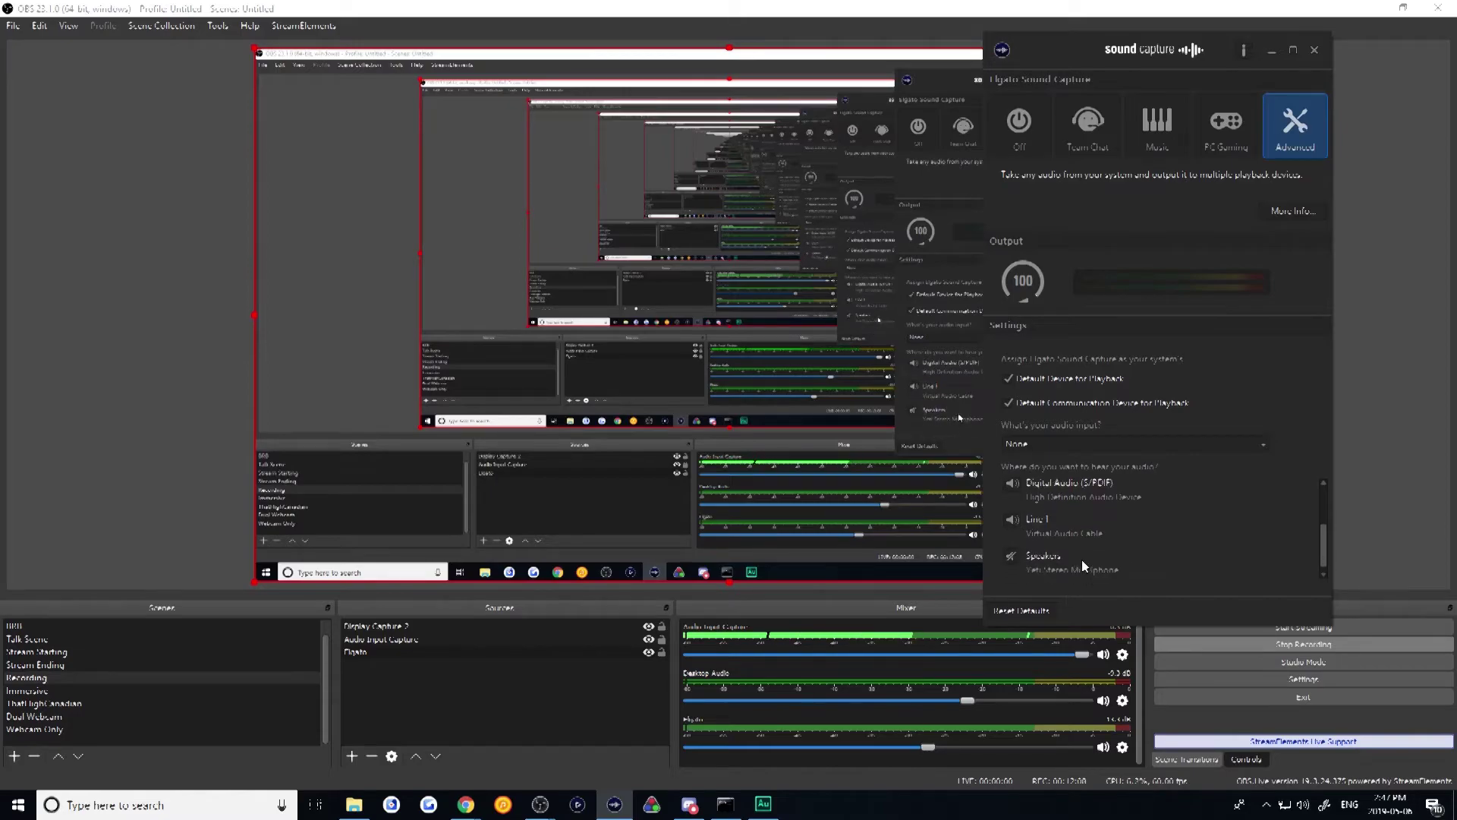
click(1314, 52)
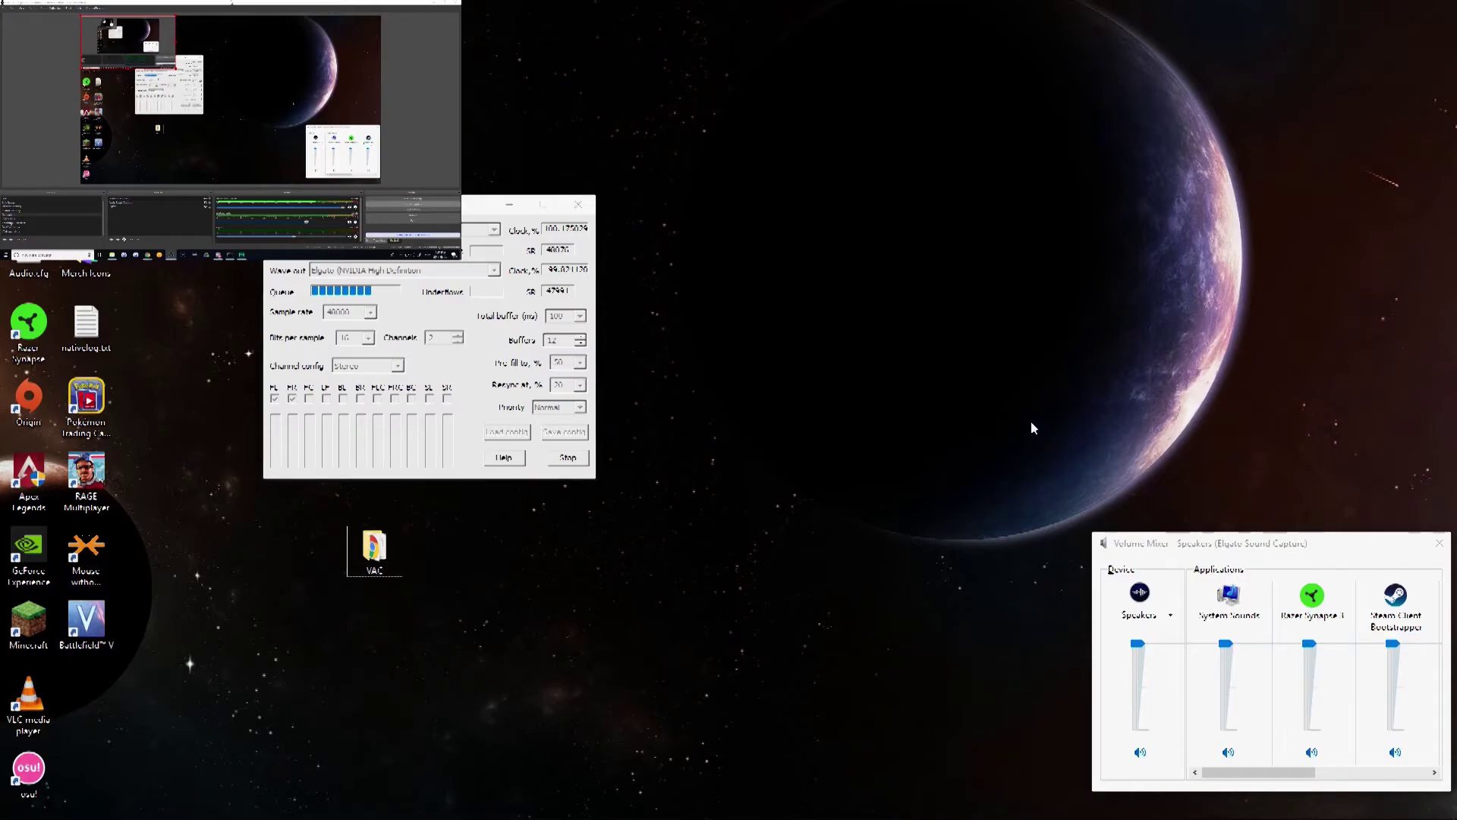
Restore the paused Google Play Music window from the taskbar
mouse_move(425, 816)
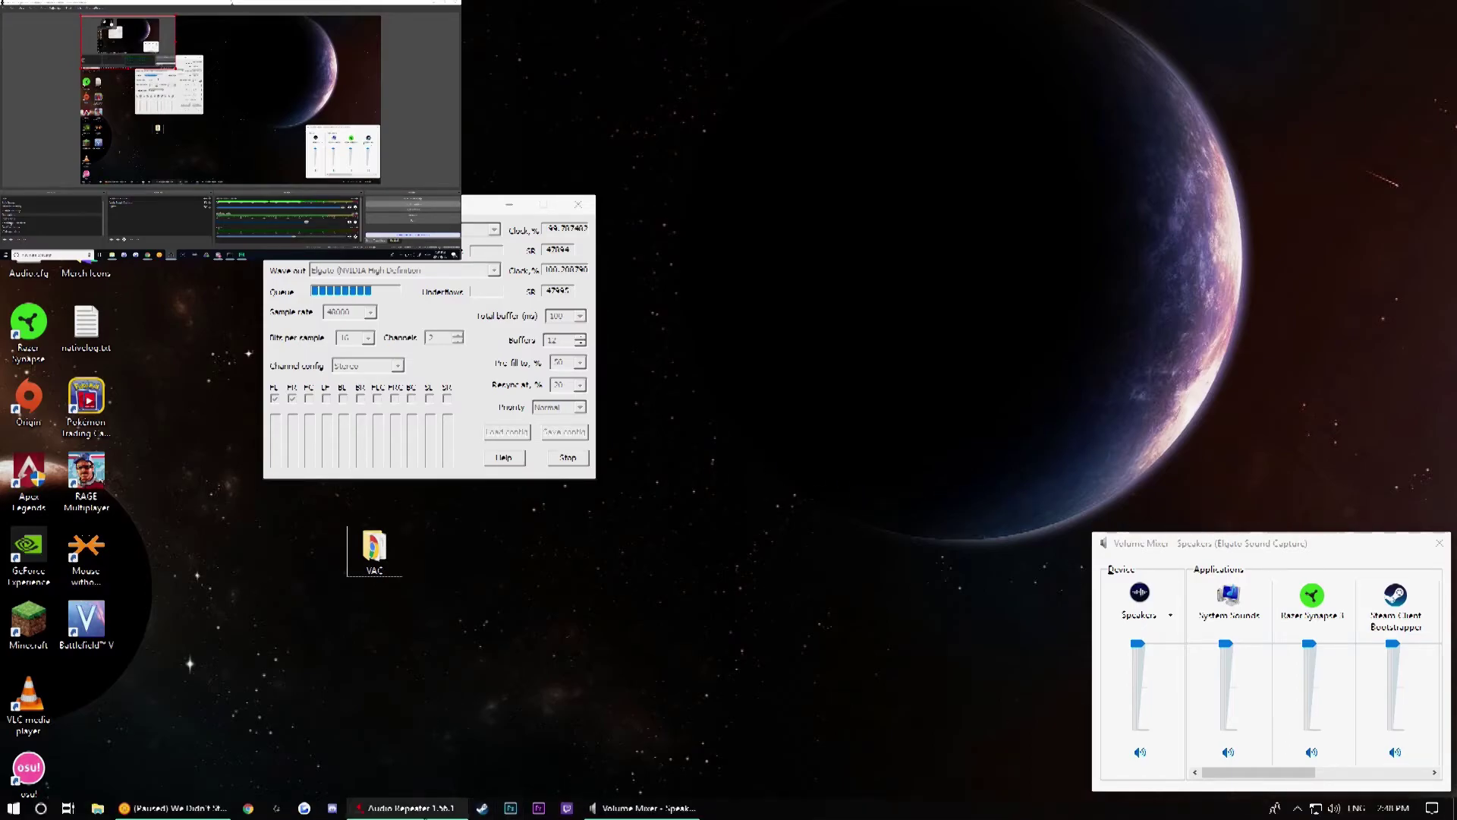
click(173, 807)
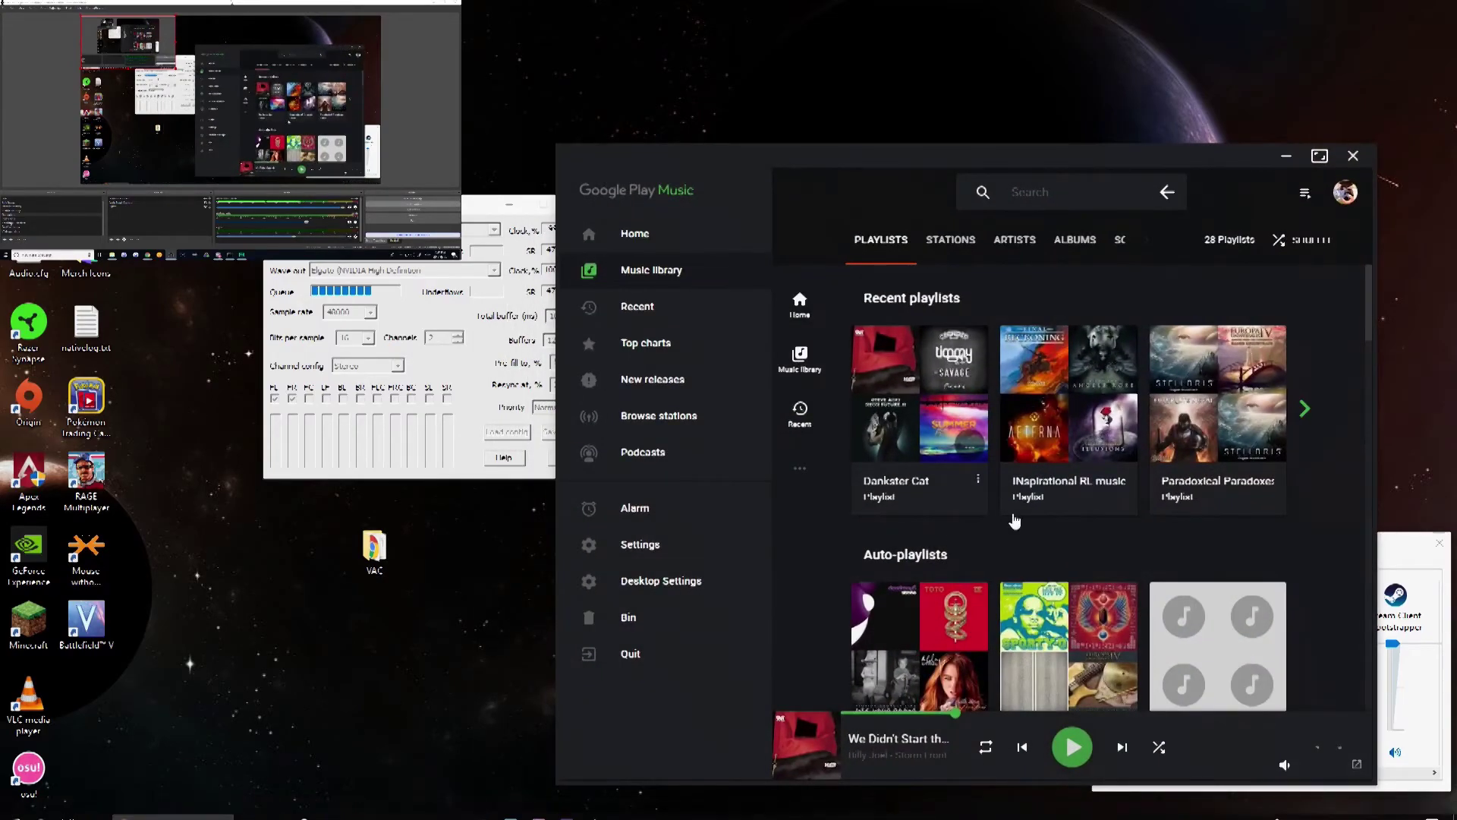
Play Canon from the INspirational RL music playlist, minimize Google Play Music, and move Audio Repeater to screen centre
click(1068, 393)
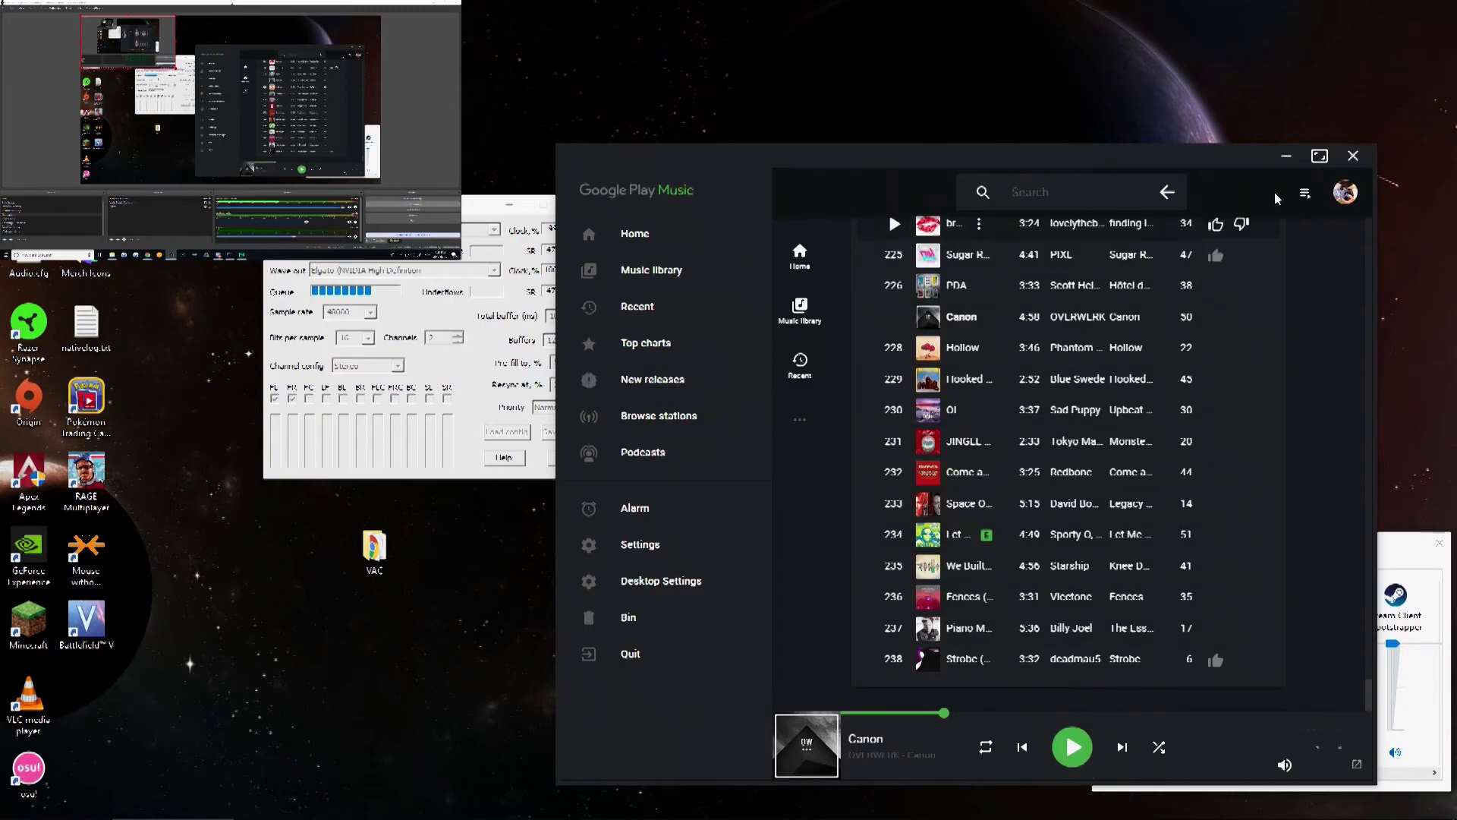
click(1288, 156)
drag(469, 212, 671, 283)
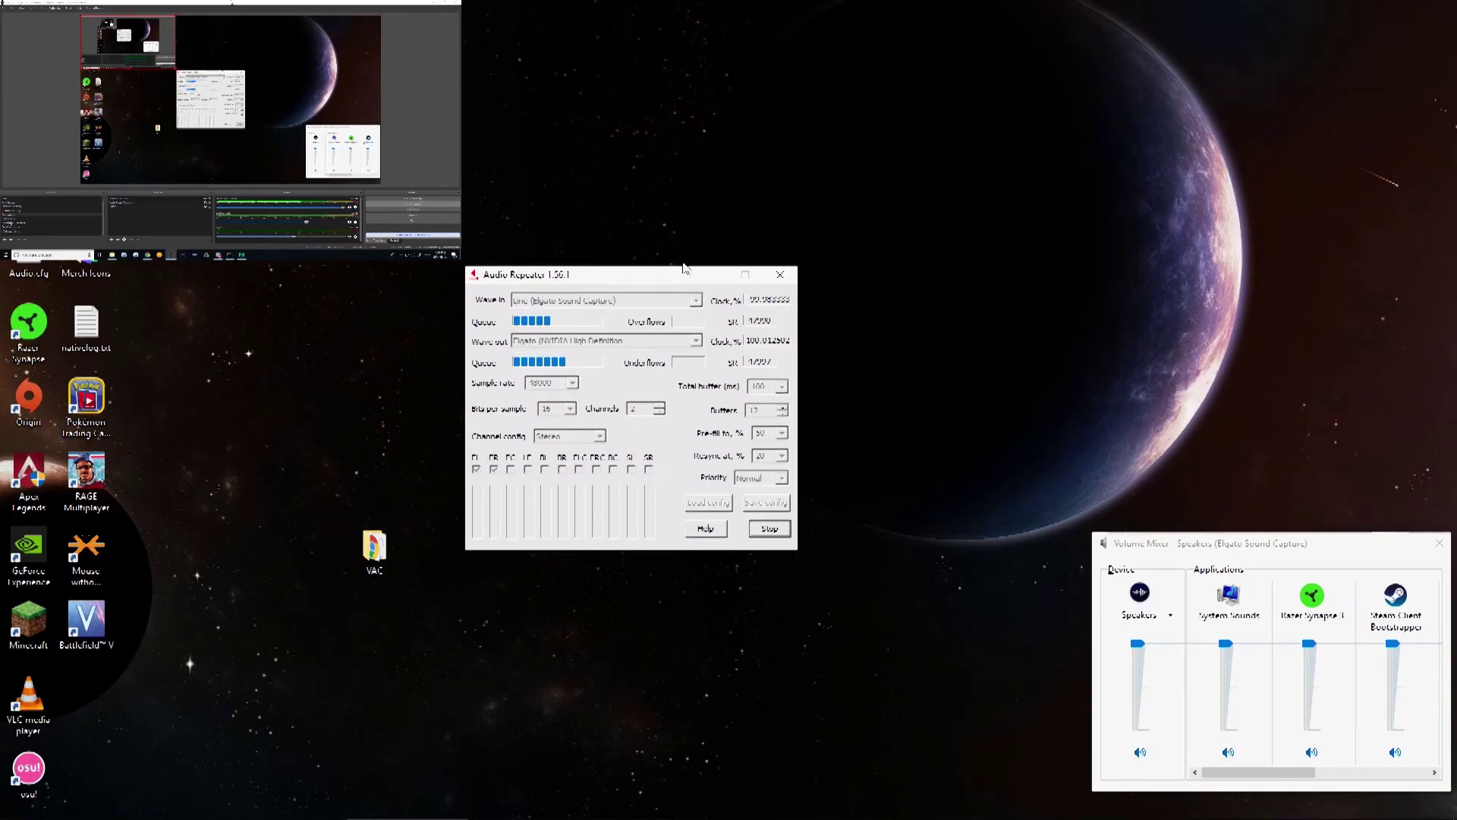